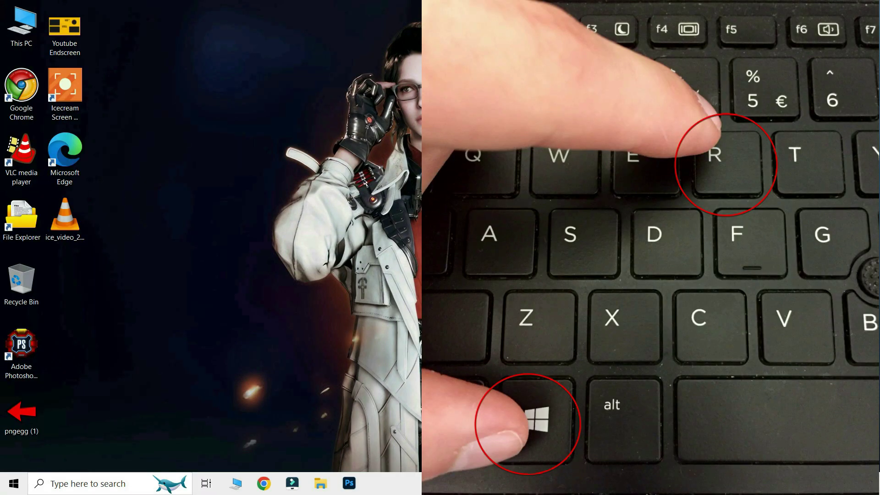
Open the Windows Temp folder by executing the command temp from the Run dialog
key(super+r)
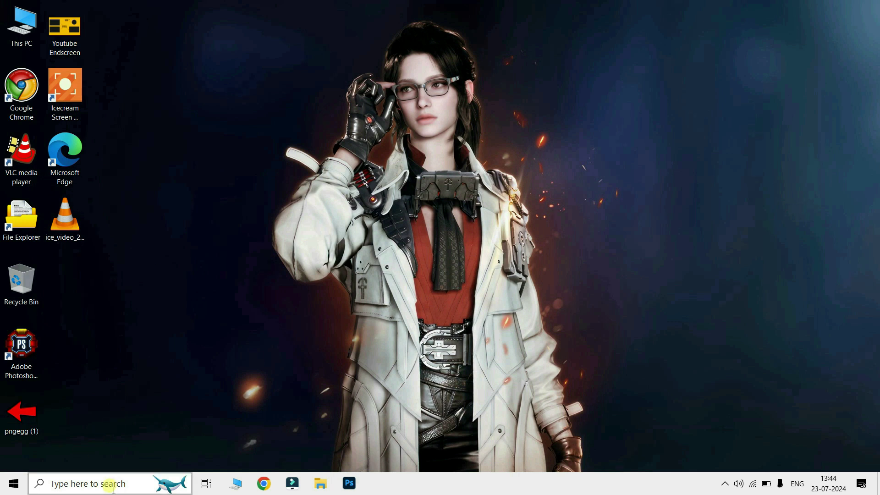
click(104, 489)
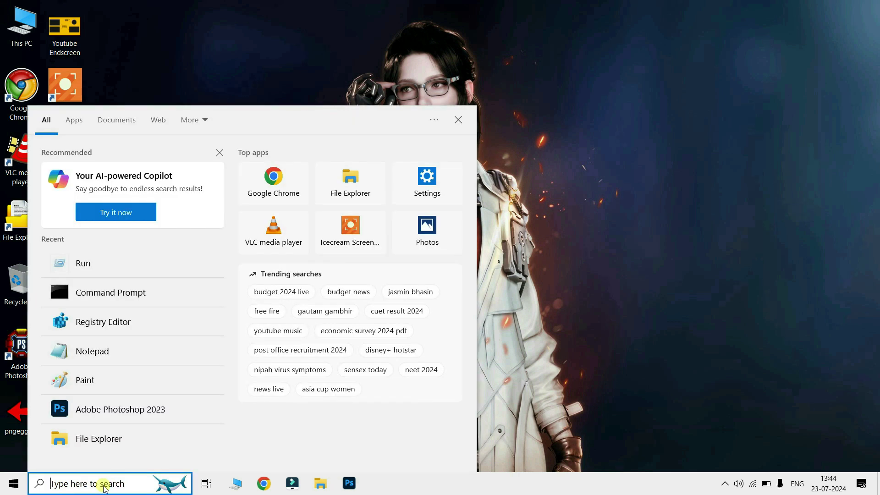
text(run)
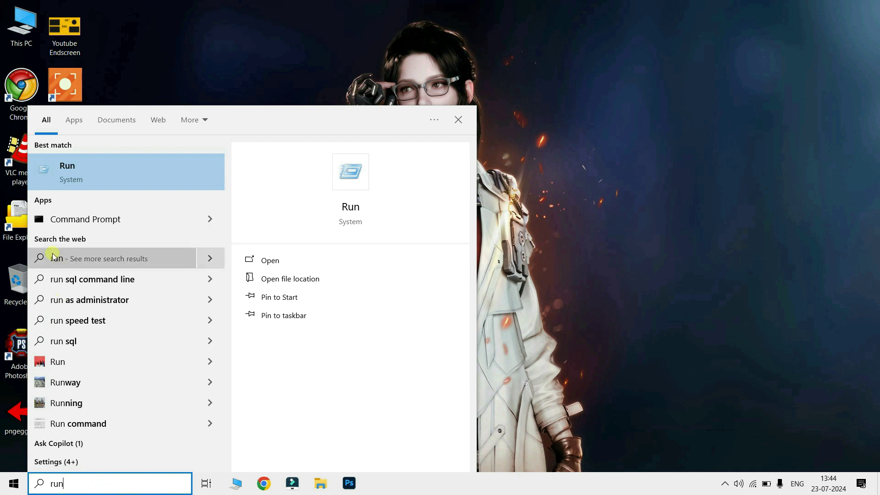
click(116, 169)
text(tem)
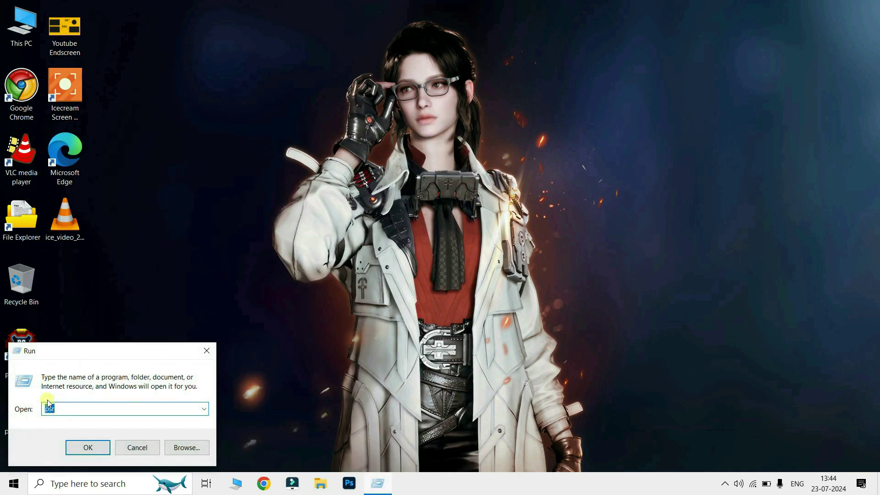
text(p)
key(Return)
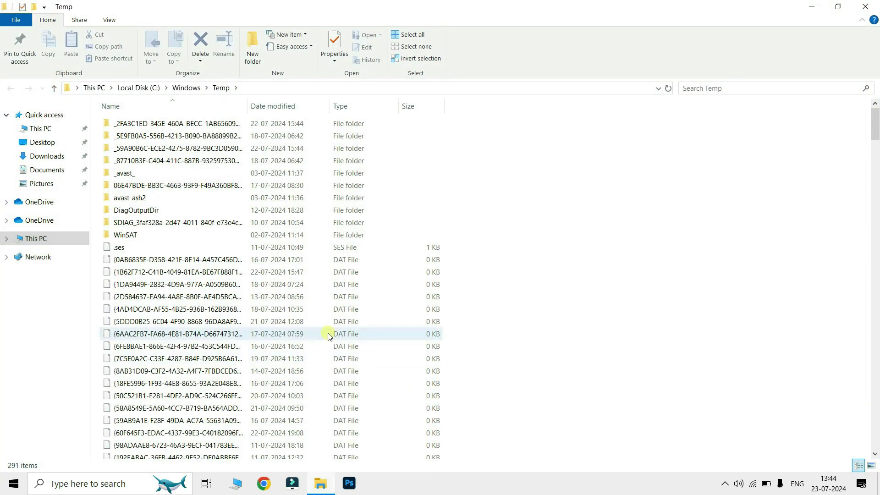
Permanently delete all items in the Windows Temp folder, granting administrator permission and dismissing the prompt for the file in use
scroll(393, 311, down, 10)
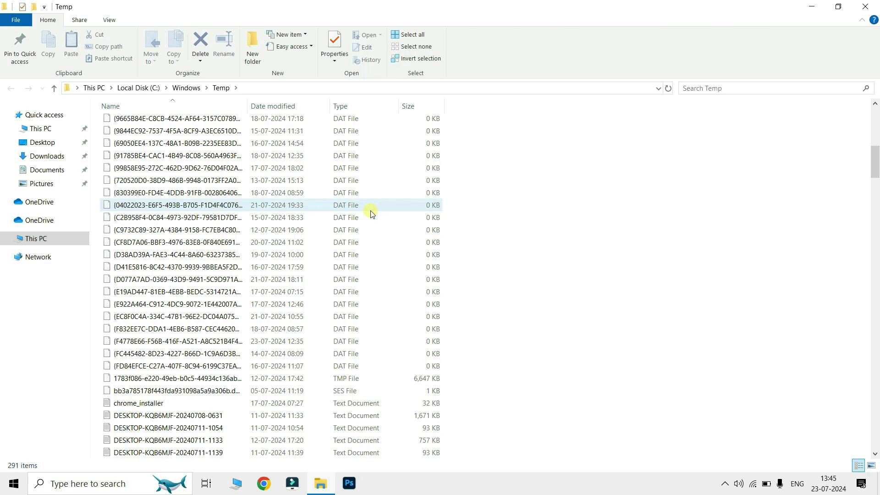
key(ctrl+a)
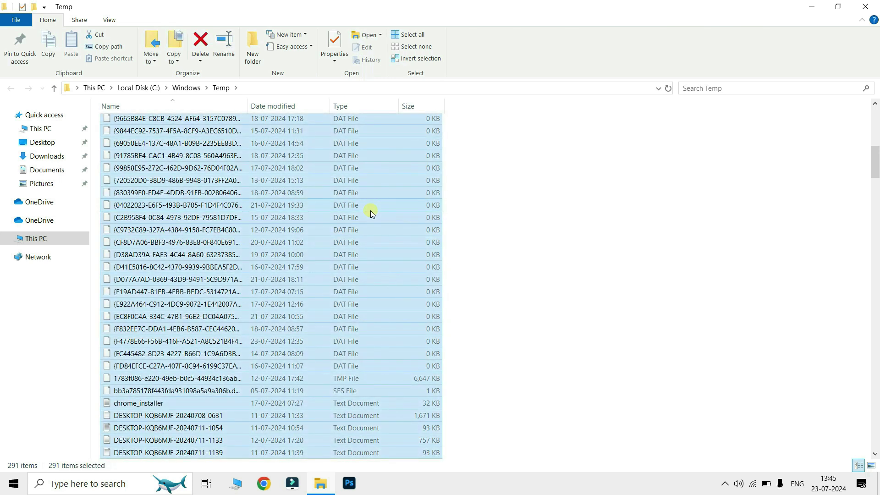
key(shift+Delete)
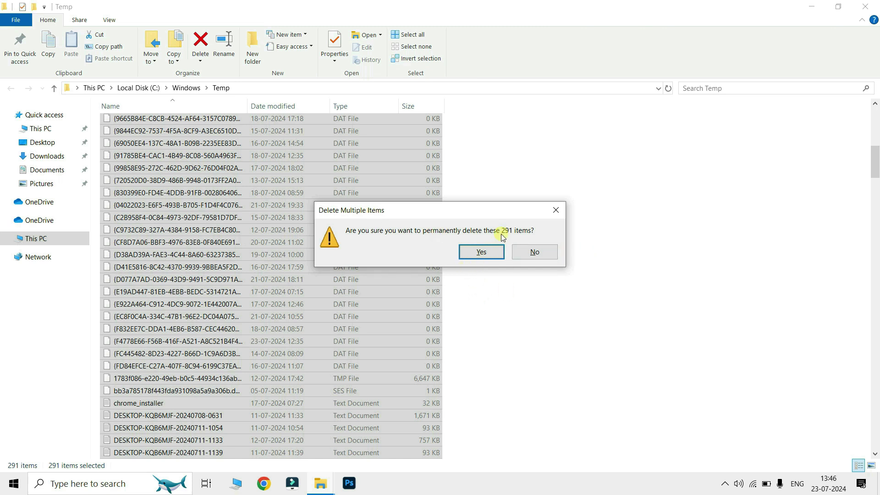
click(481, 253)
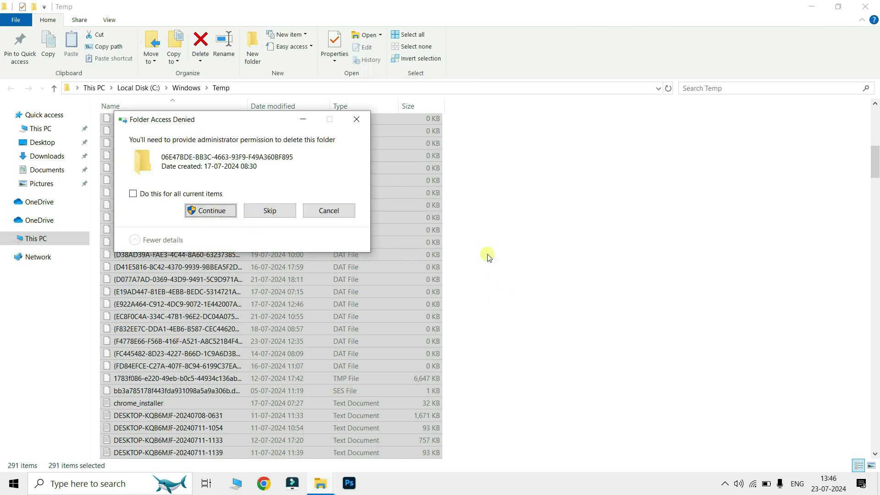
click(212, 211)
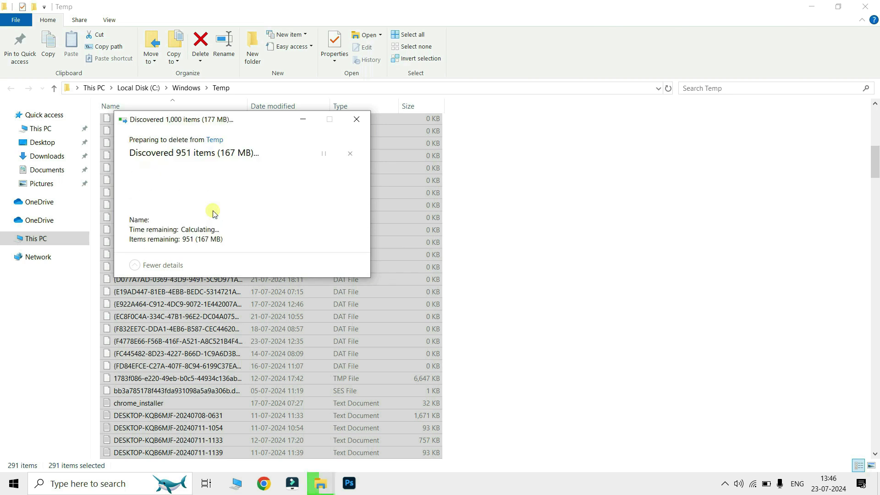
drag(236, 118, 492, 168)
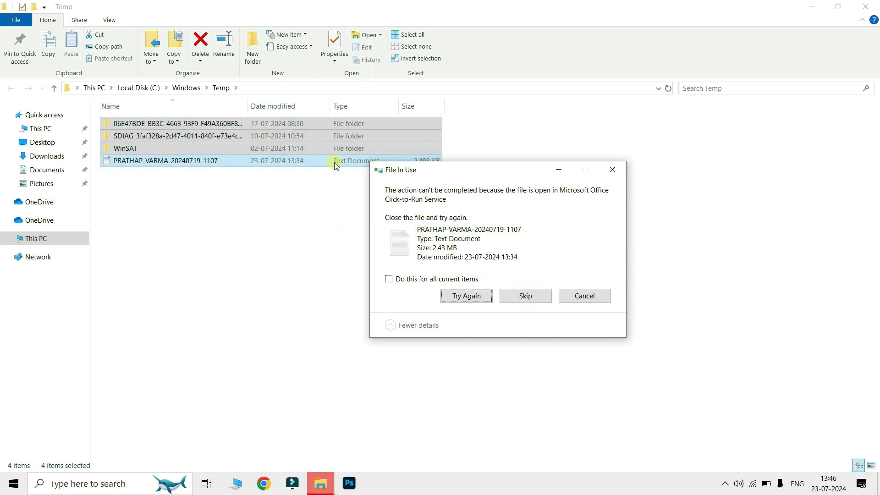
click(614, 171)
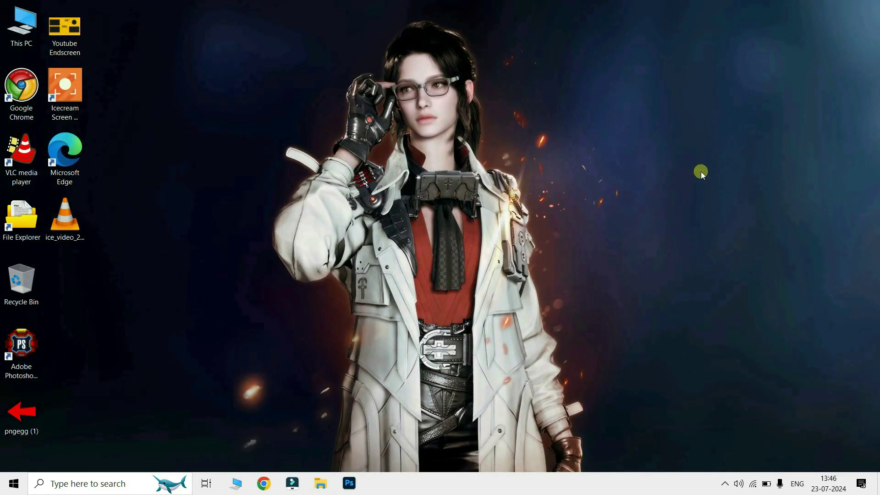
Open the user's local Temp folder by executing %temp% from the Run dialog
key(super+r)
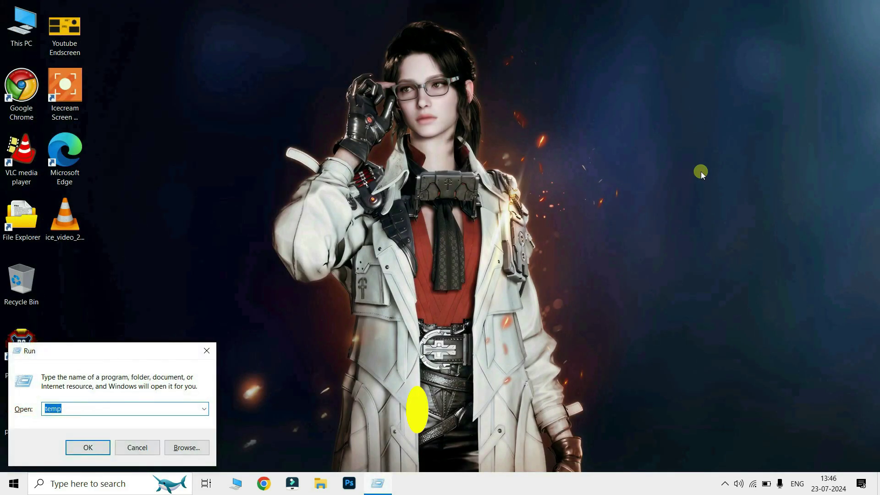
text(%)
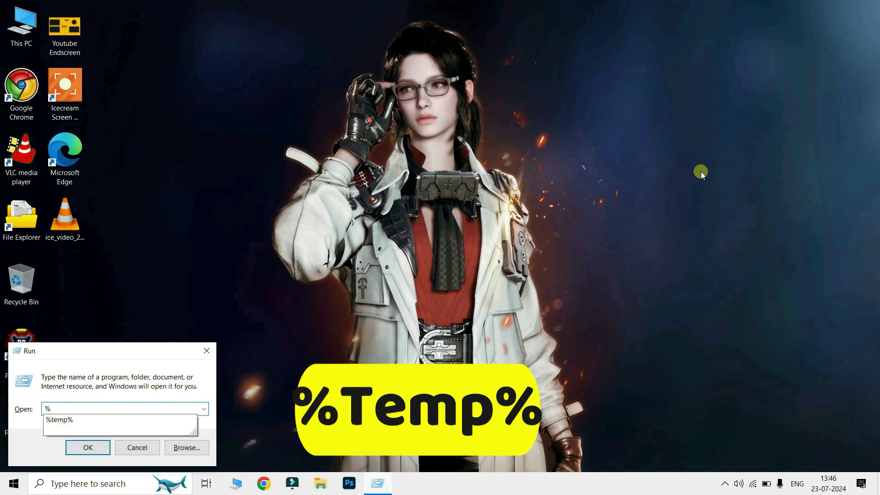
text(temp%)
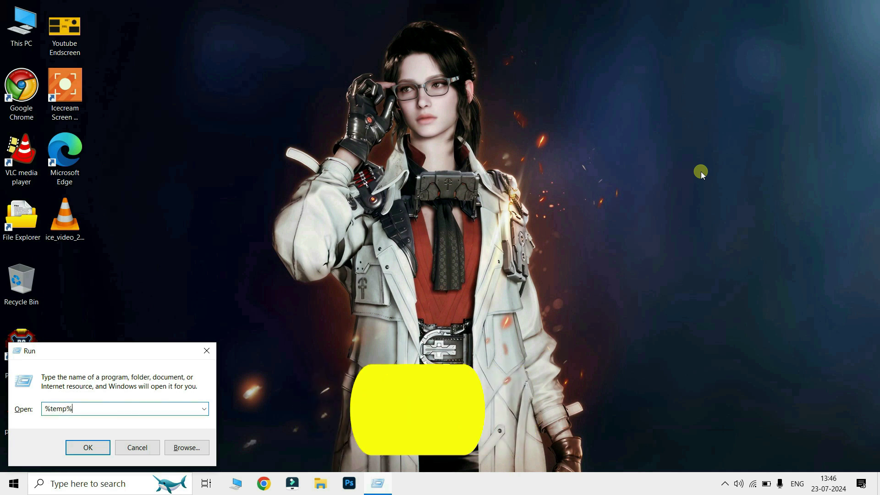
key(Return)
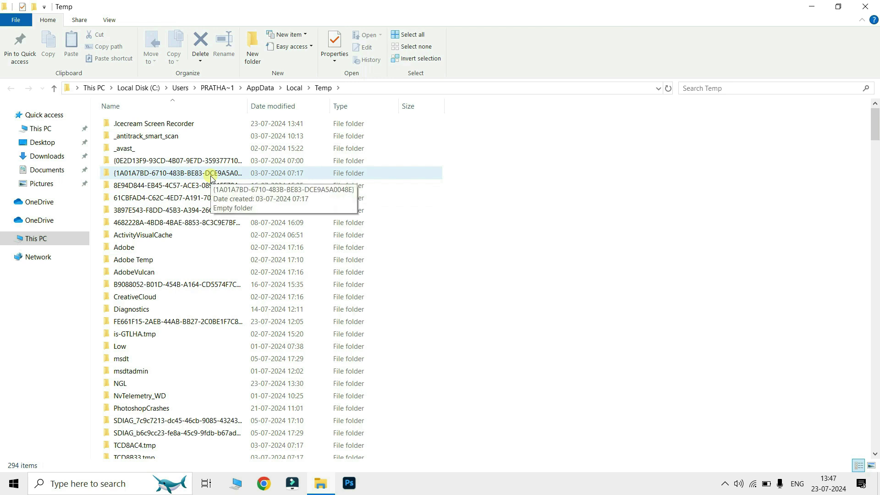
Permanently delete all items in the user's Temp folder with administrator permission, cancel at the file in use, and close the folder
key(ctrl+a)
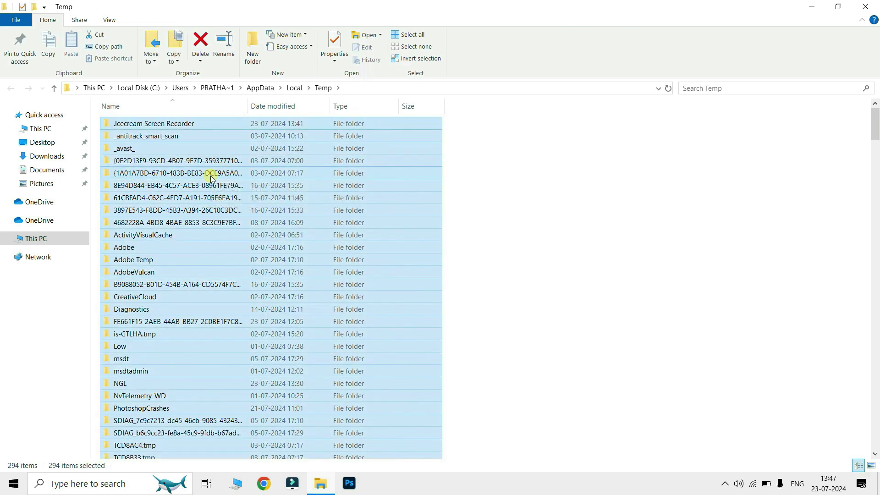
key(shift+Delete)
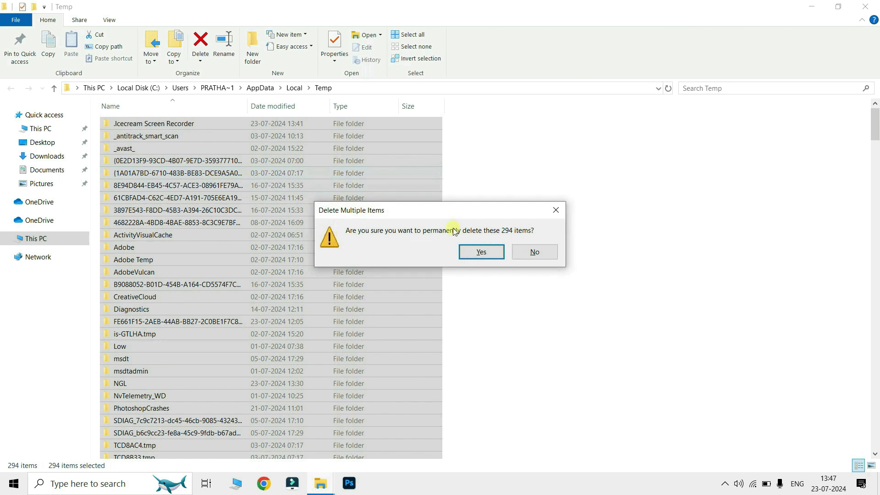
click(464, 254)
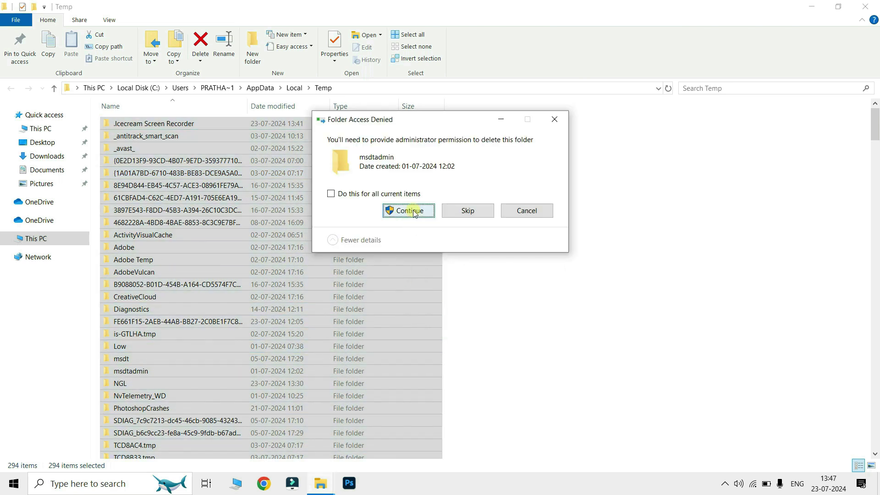
click(412, 212)
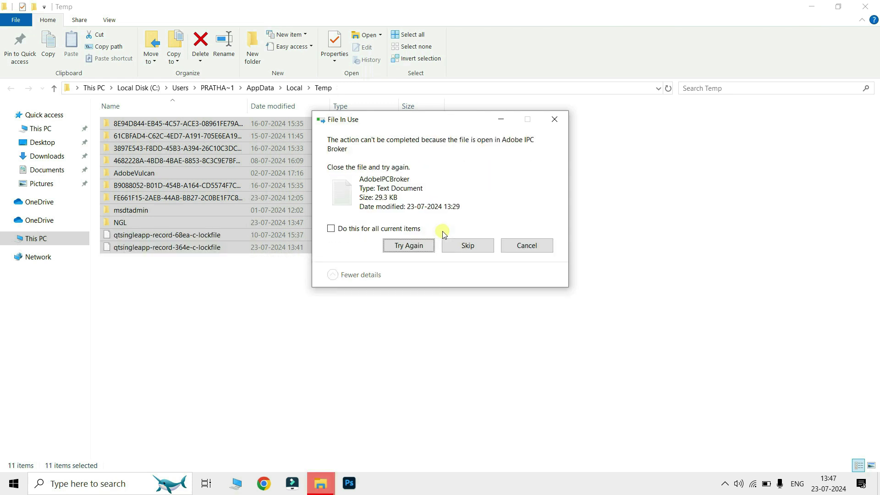
click(537, 248)
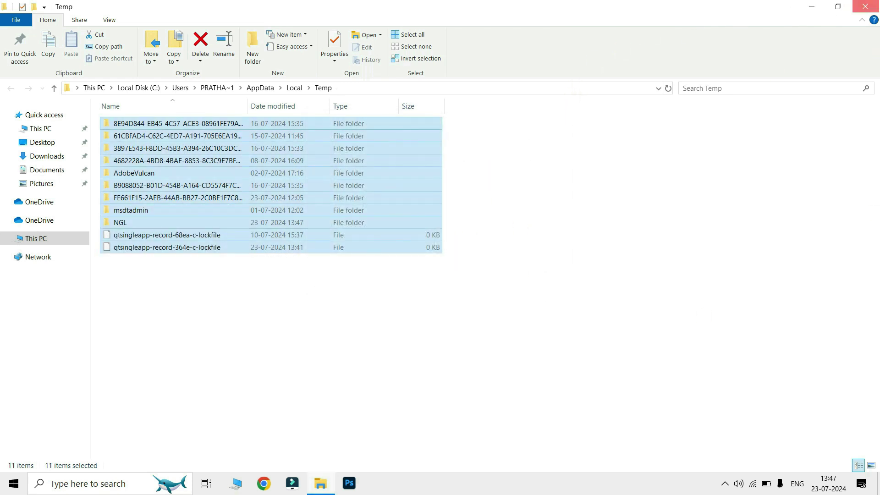
click(866, 7)
Open the Windows Prefetch folder by executing prefetch from the Run dialog and permanently delete all its contents
key(super+r)
text(prefetch)
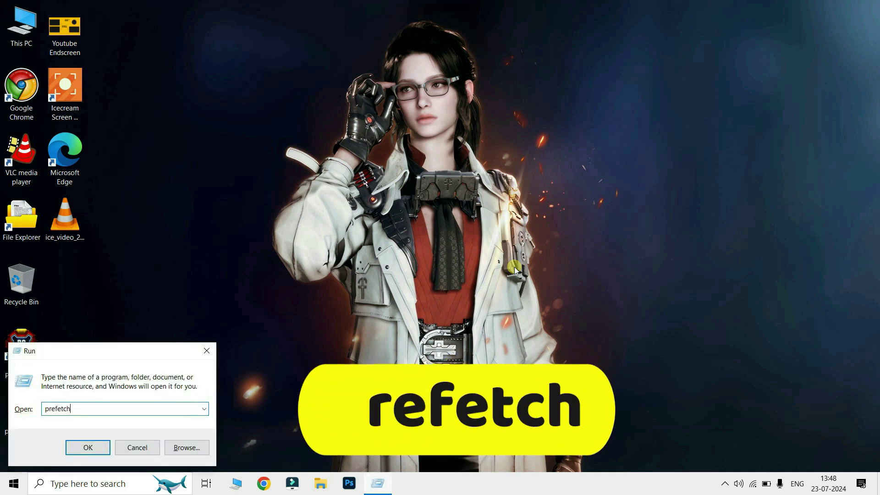
key(Return)
click(472, 259)
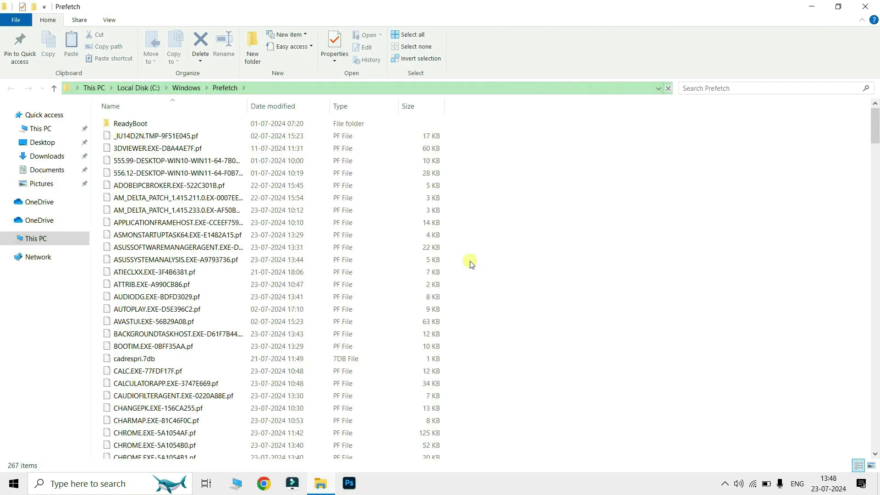
key(ctrl+a)
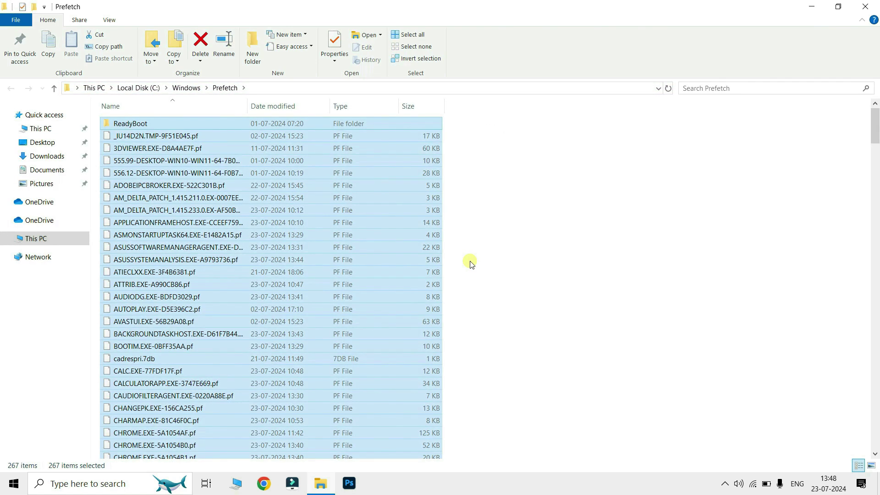
key(shift+Delete)
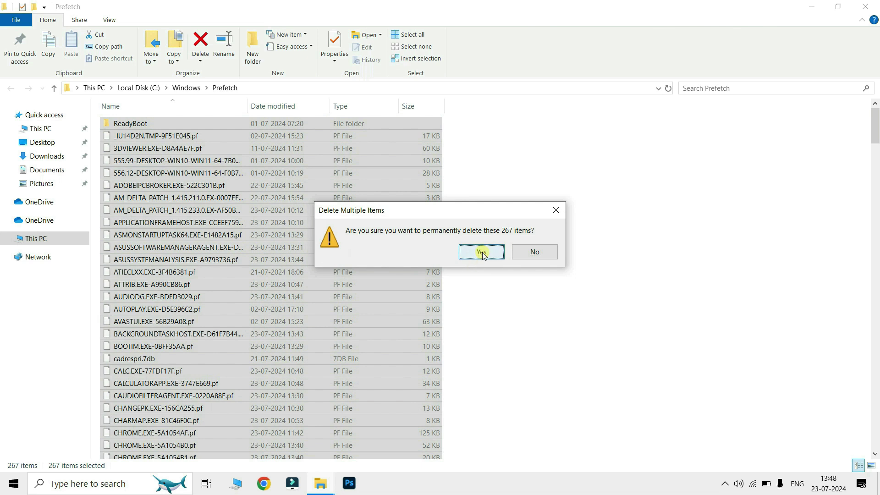
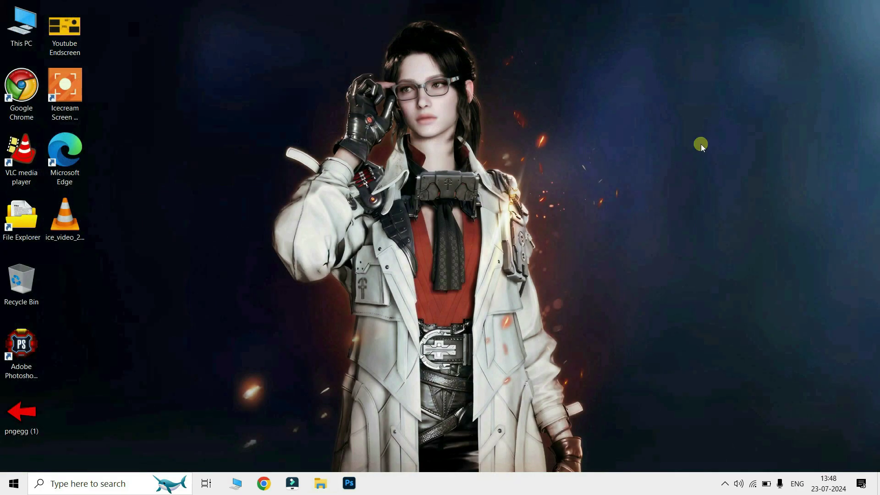
Open the Recent folder by executing recent from the Run dialog, check its contents and close it
key(super+r)
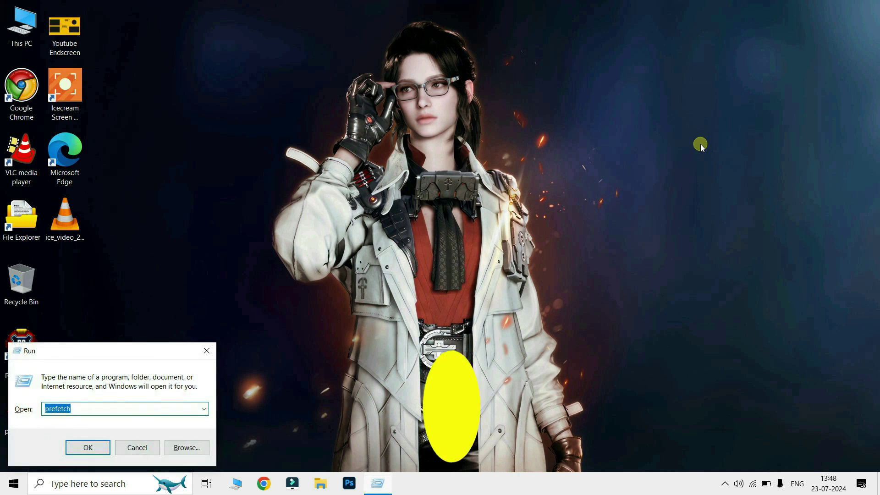
text(r)
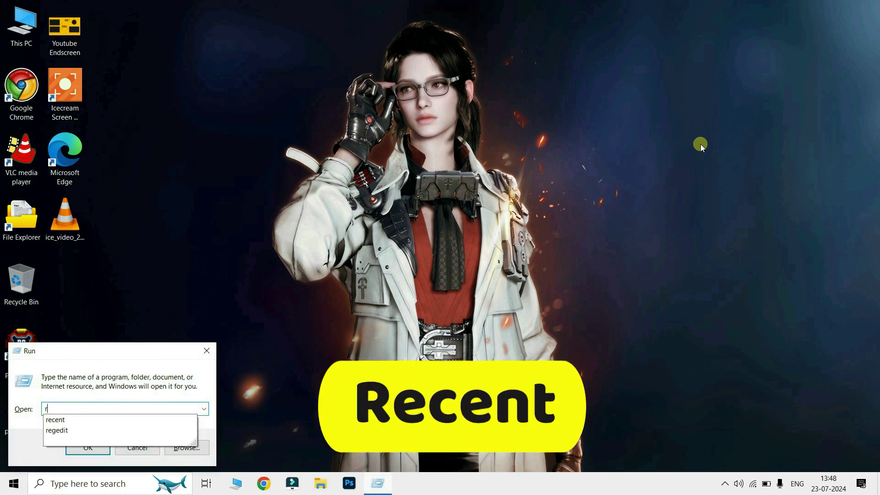
text(ecent)
key(Return)
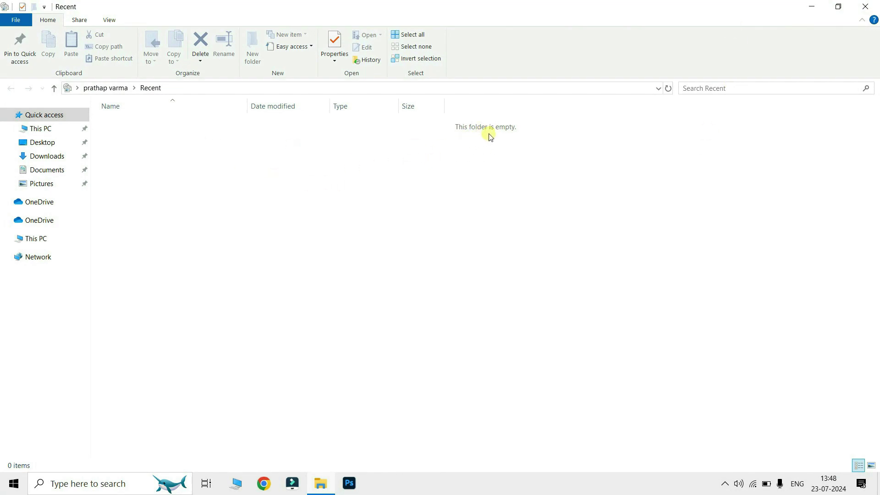
click(866, 6)
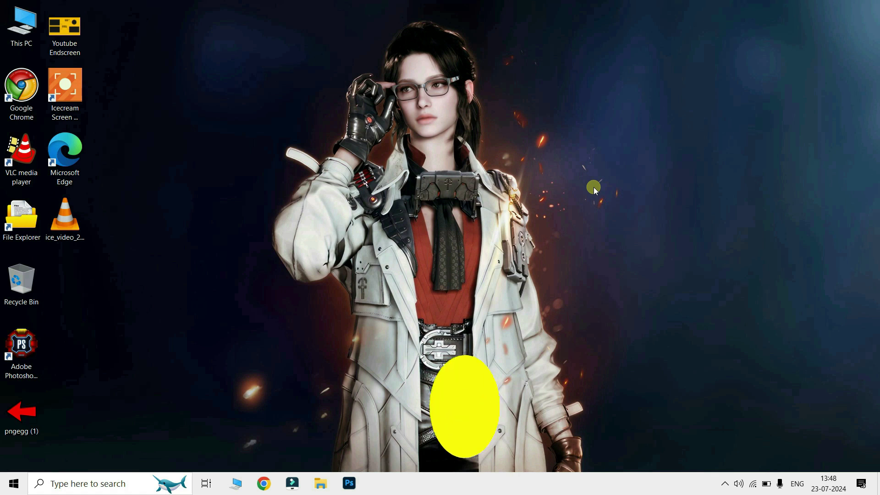
Start Disk Cleanup by executing cleanmgr from the Run dialog and choose the C: drive for cleaning
key(super+r)
text(cleanmgr)
key(Return)
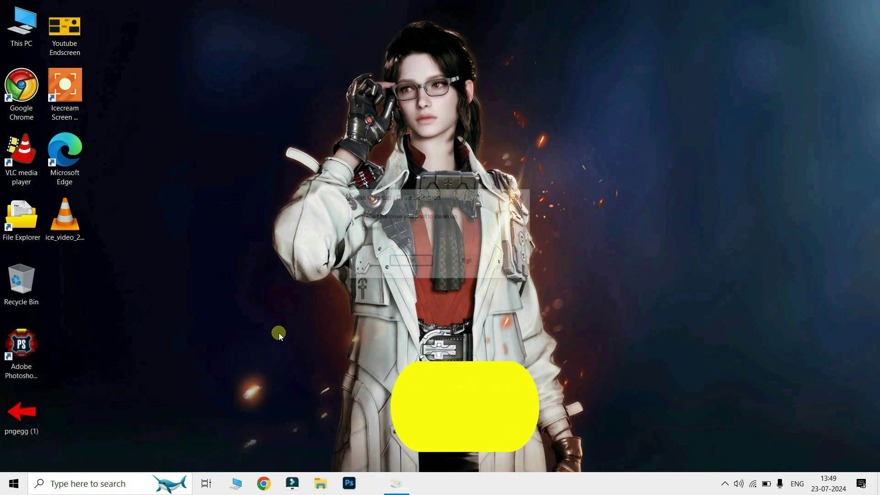
click(409, 243)
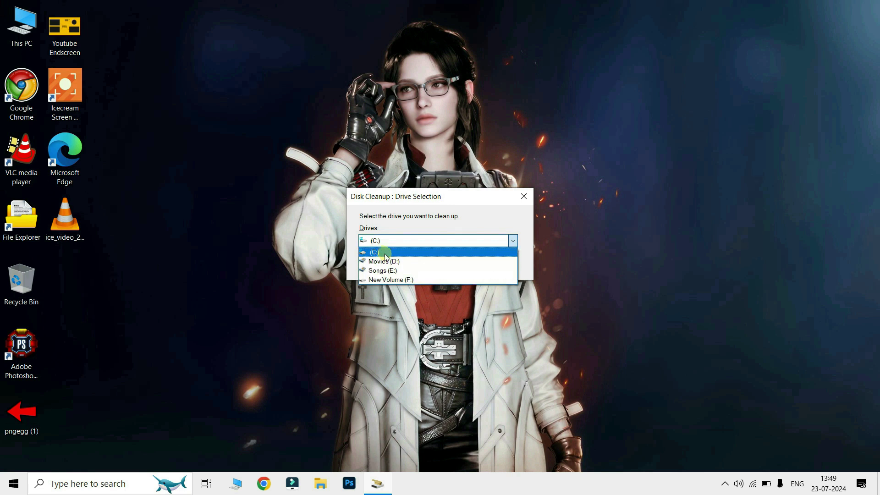
click(377, 253)
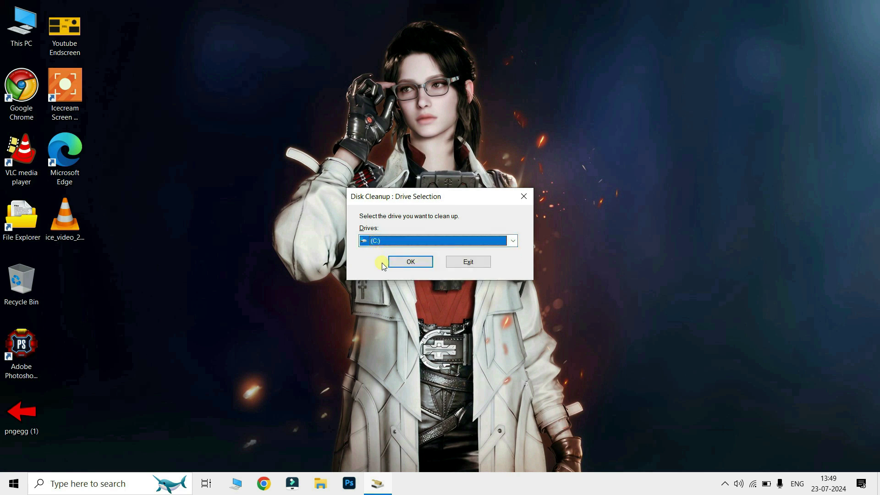
click(415, 261)
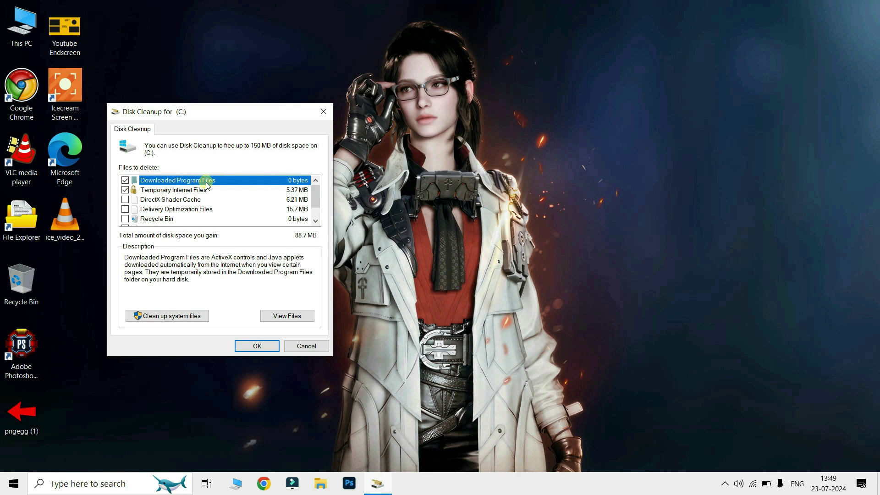
Mark all listed file categories for C: in Disk Cleanup, including DirectX Shader Cache and Temporary files, and confirm their permanent deletion
scroll(191, 195, down, 1)
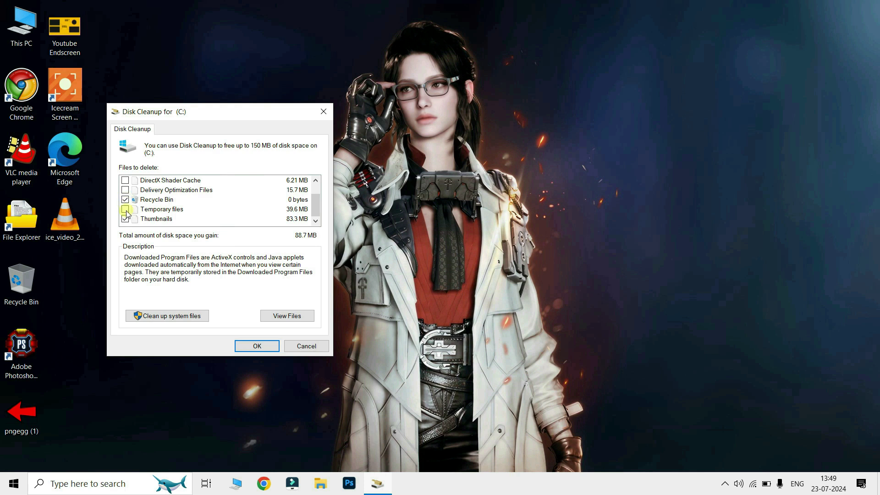
scroll(126, 213, up, 1)
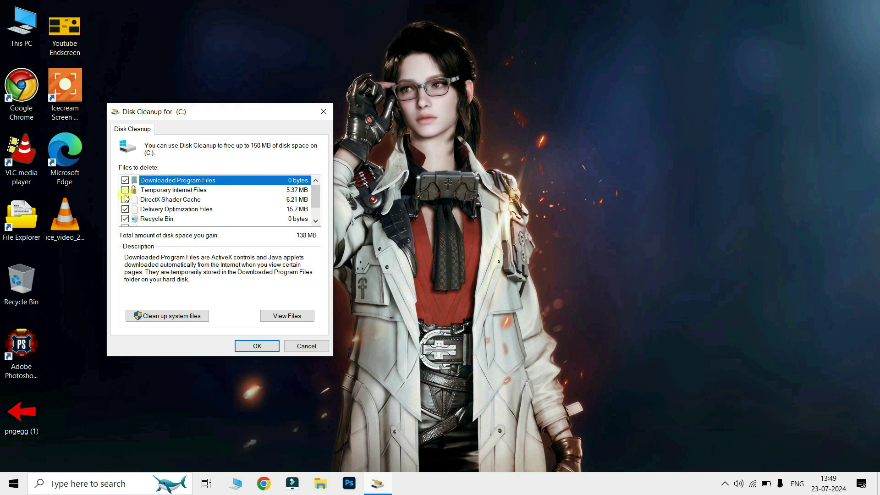
click(125, 199)
scroll(125, 194, down, 1)
click(259, 344)
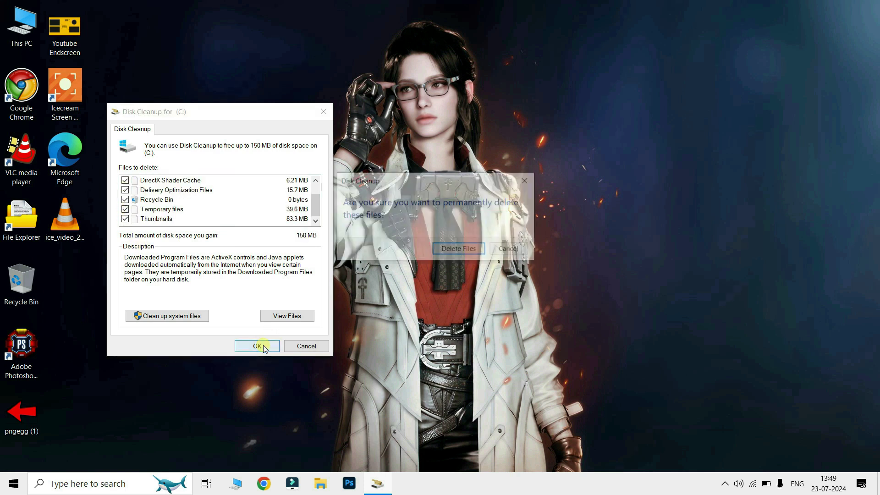
click(462, 251)
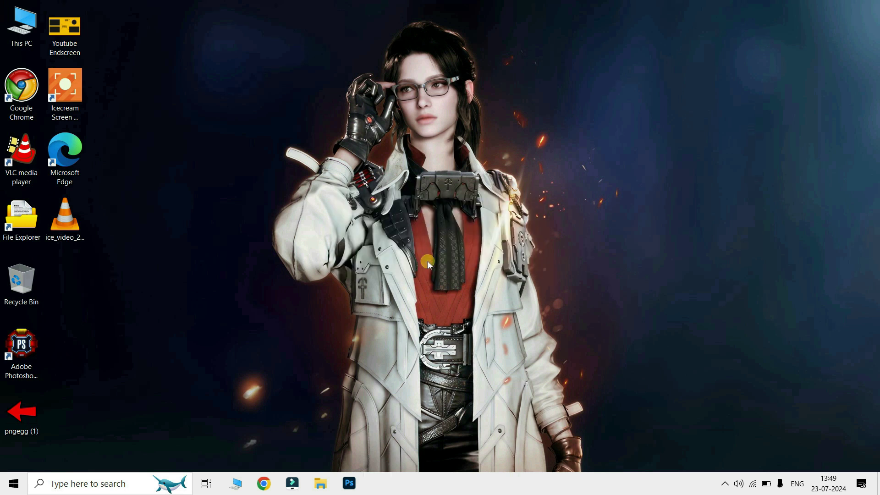
Open the Documents folder from This PC and start a Command Prompt at that location by executing cmd as its path
double_click(21, 34)
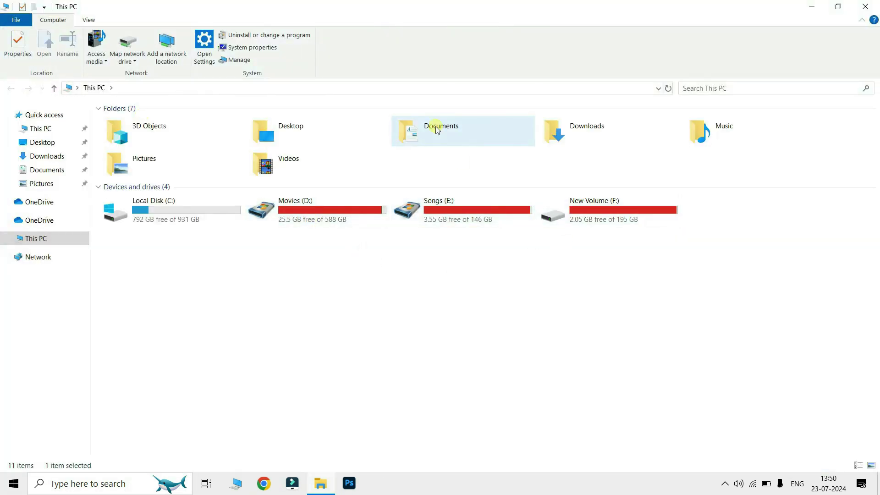
double_click(447, 142)
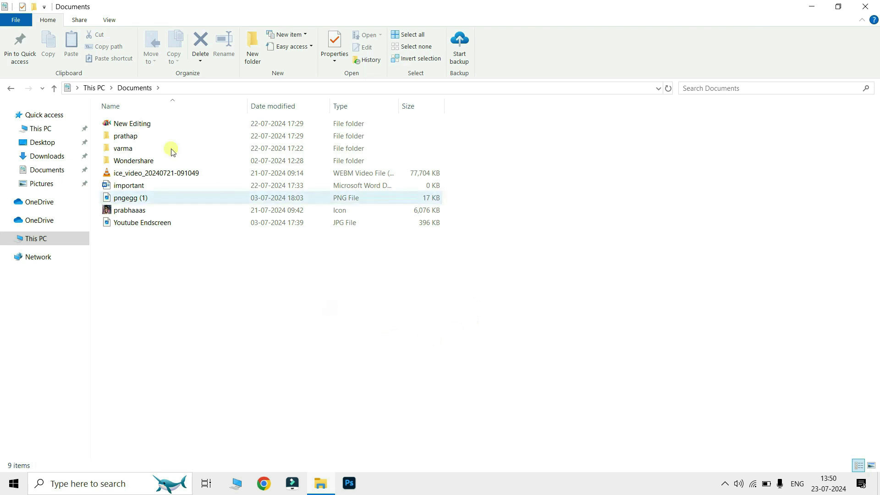
double_click(133, 140)
click(53, 90)
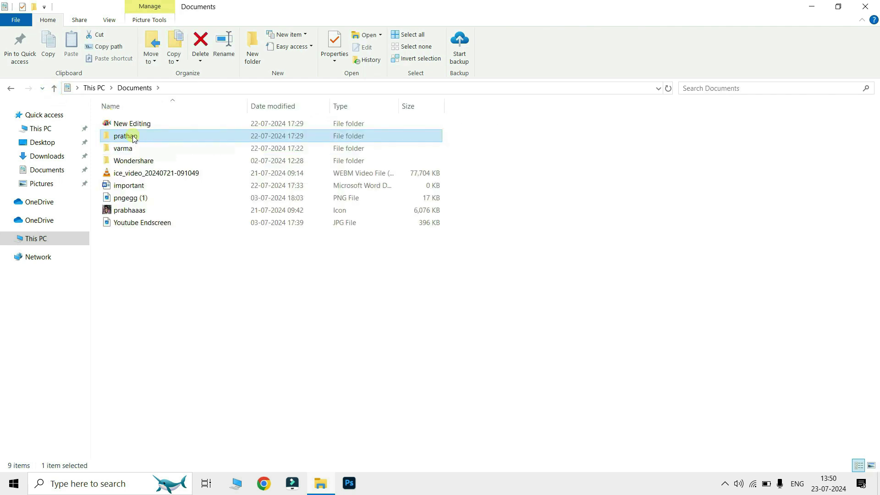
click(208, 90)
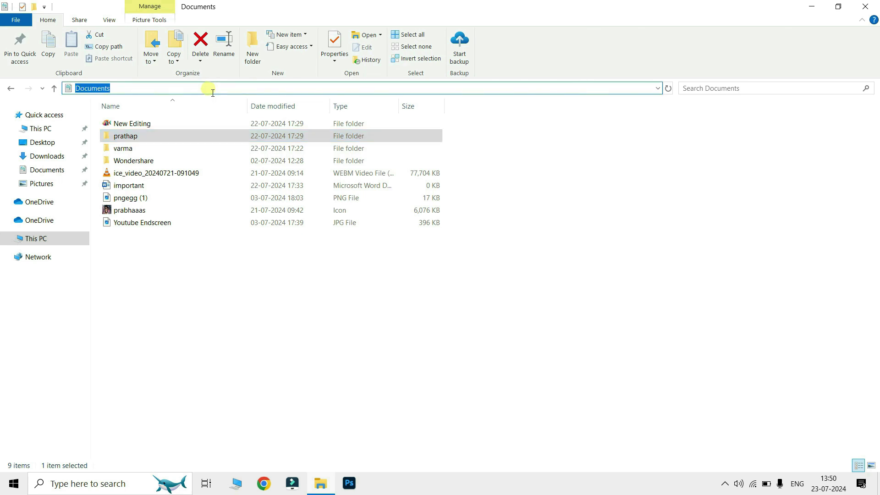
text(cmd)
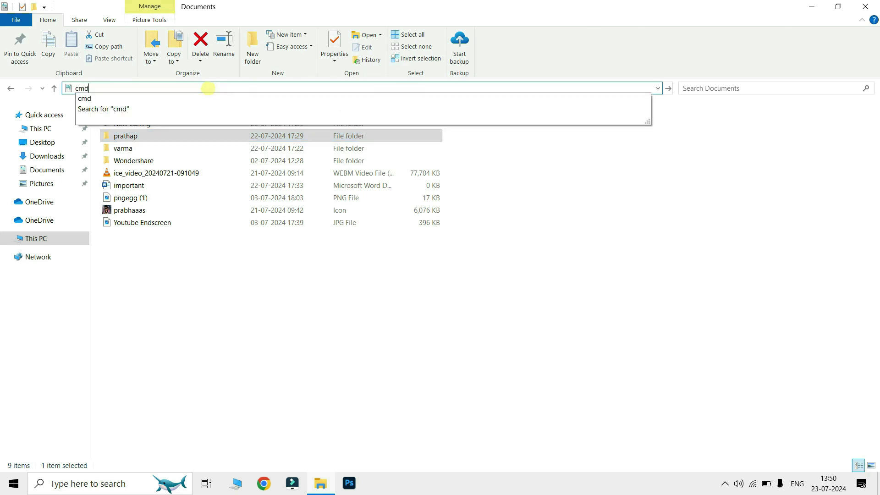
key(Return)
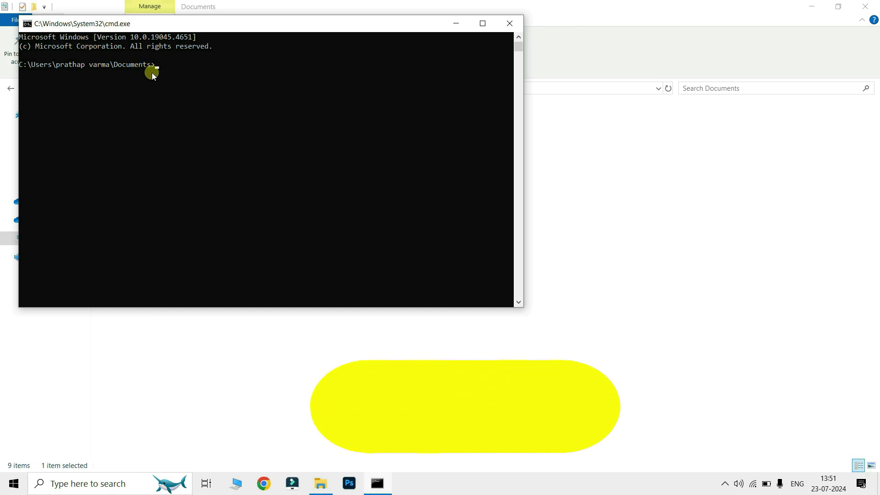
Hide the folder listed directly below New Editing in Documents by executing attrib +h +s +r with its name
text(a)
key(BackSpace)
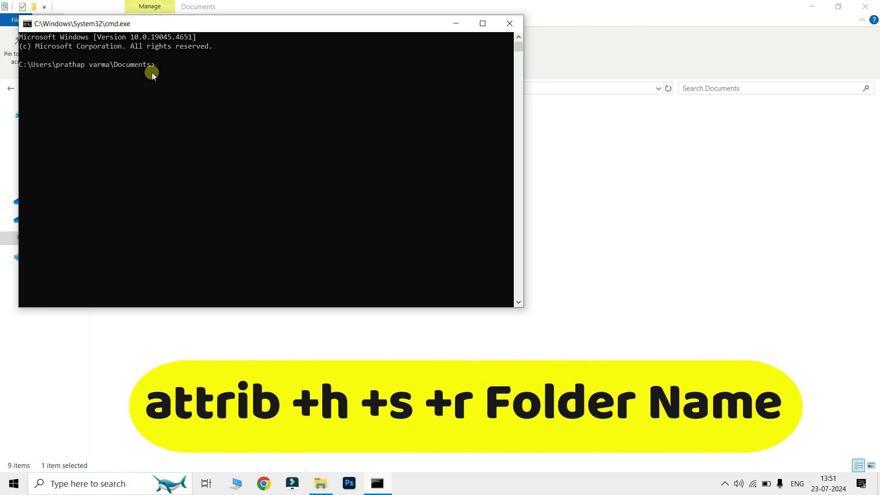
text(attrib)
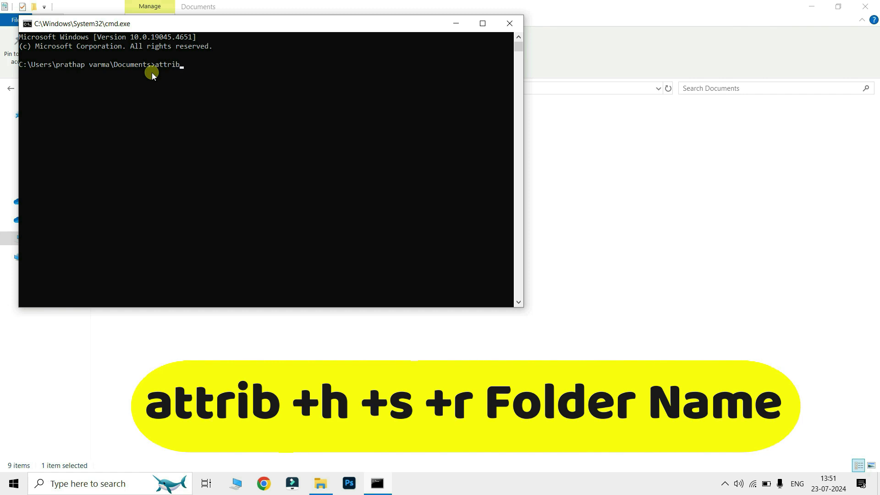
text( +h +)
text(s +r)
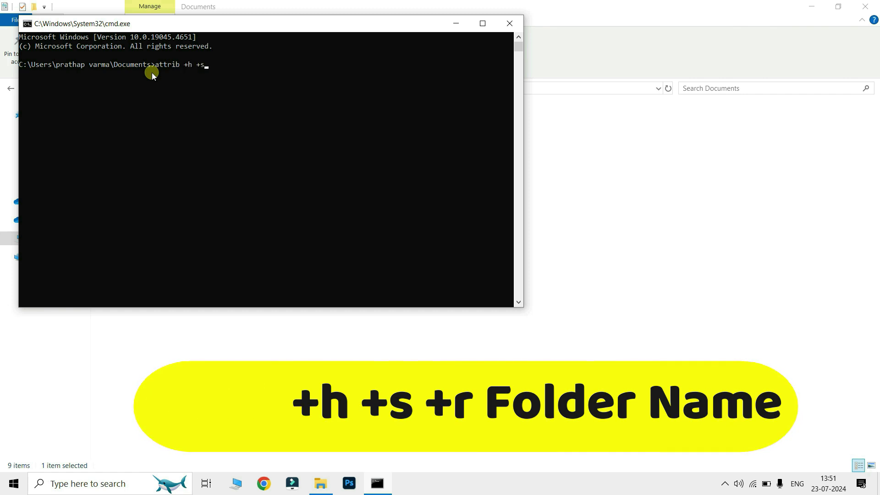
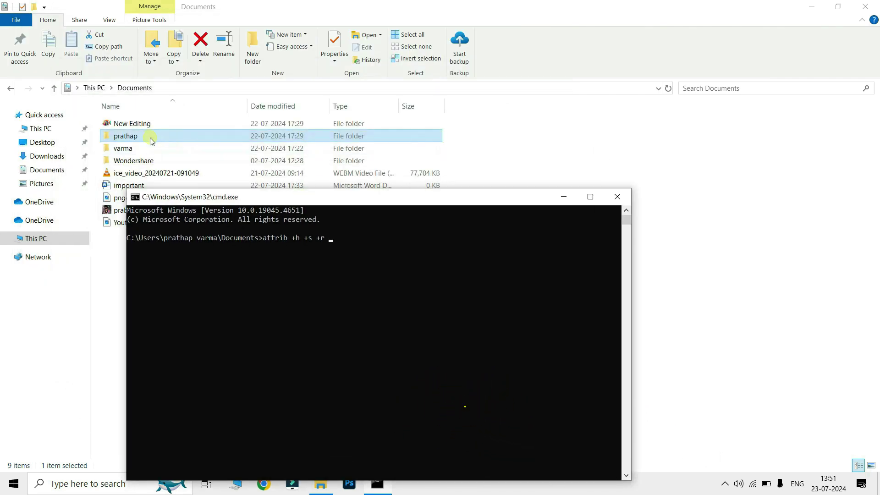
drag(326, 198, 274, 123)
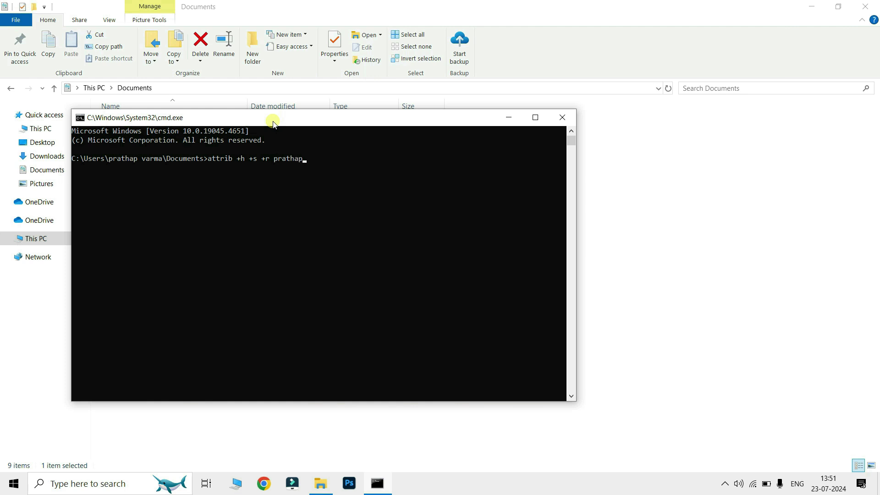
key(Return)
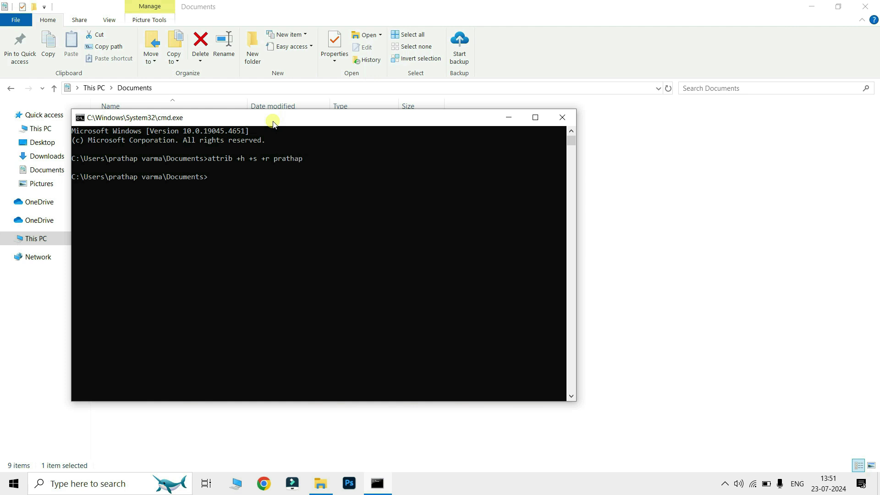
drag(337, 119, 481, 218)
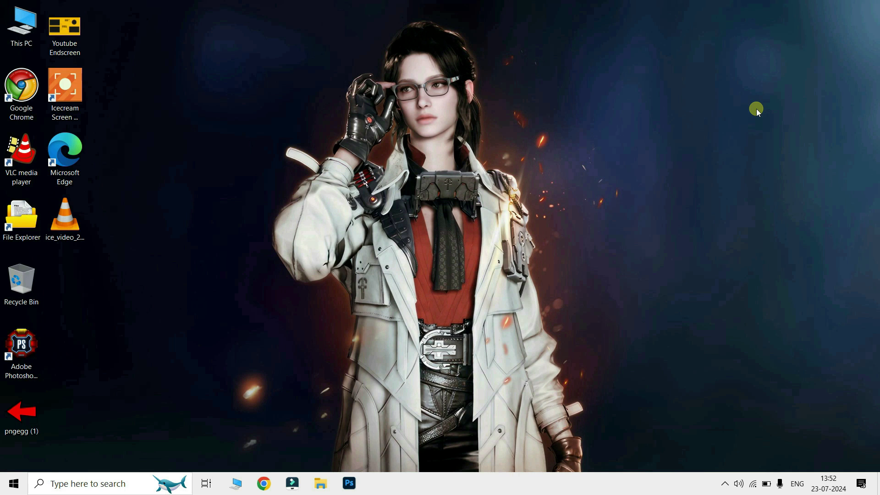
Reopen Documents through This PC, check the listing without the hidden folder, and launch a new Command Prompt there with cmd
double_click(21, 23)
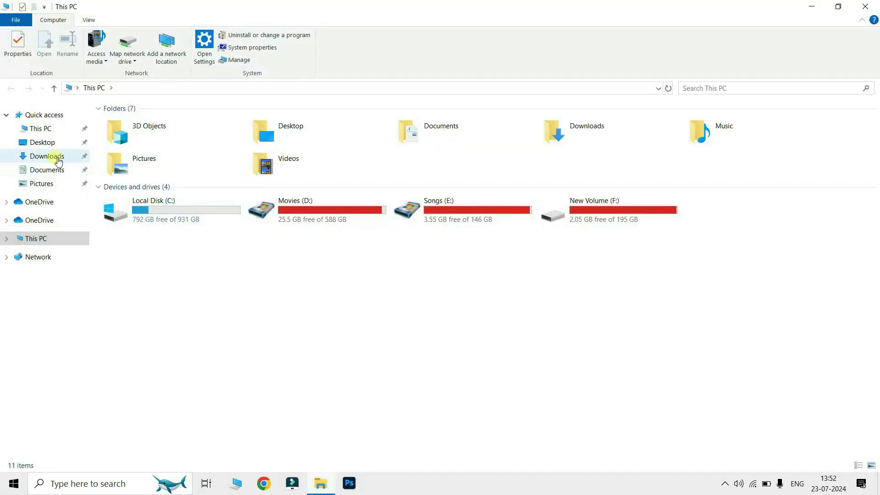
click(52, 170)
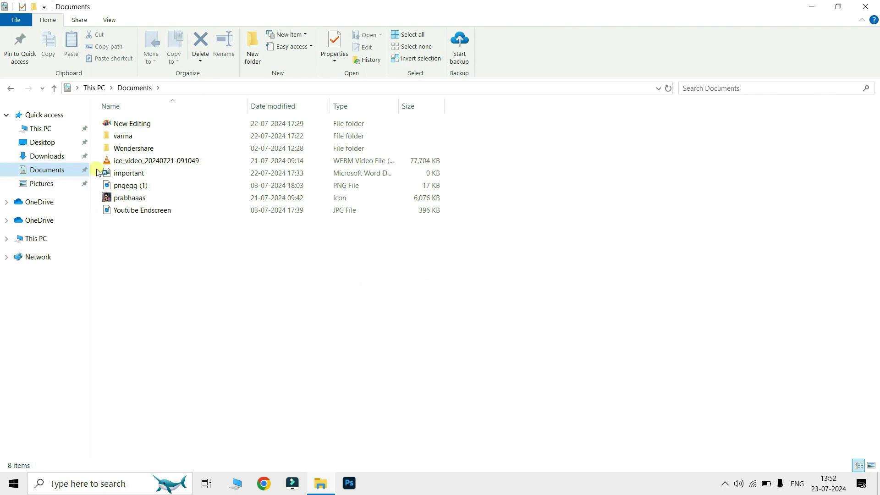
click(178, 90)
text(cmd)
key(Return)
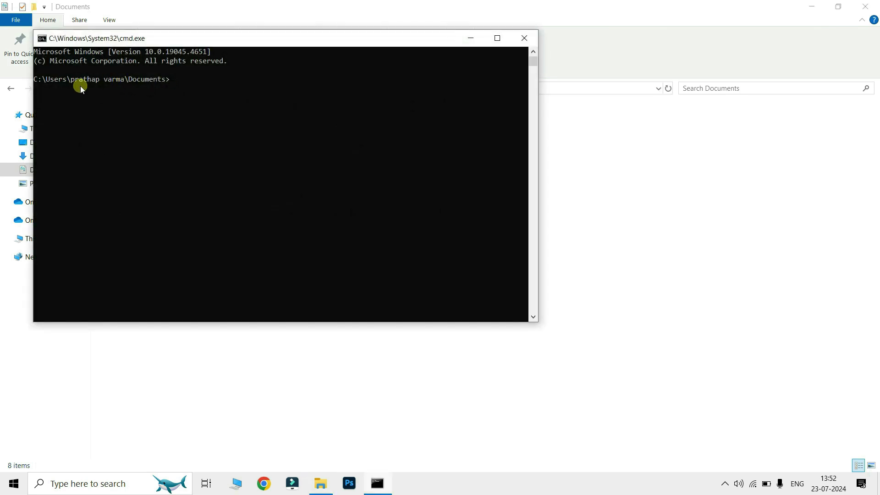
Unhide the hidden Documents folder by executing attrib -h -s -r with its name, and move the Command Prompt aside
text(attrib -h -s -r)
text(prathap)
key(Return)
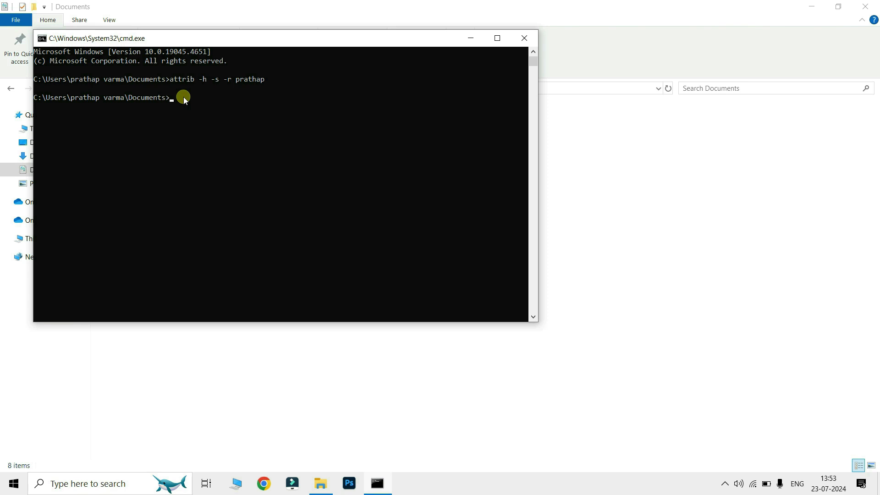
drag(253, 37, 605, 183)
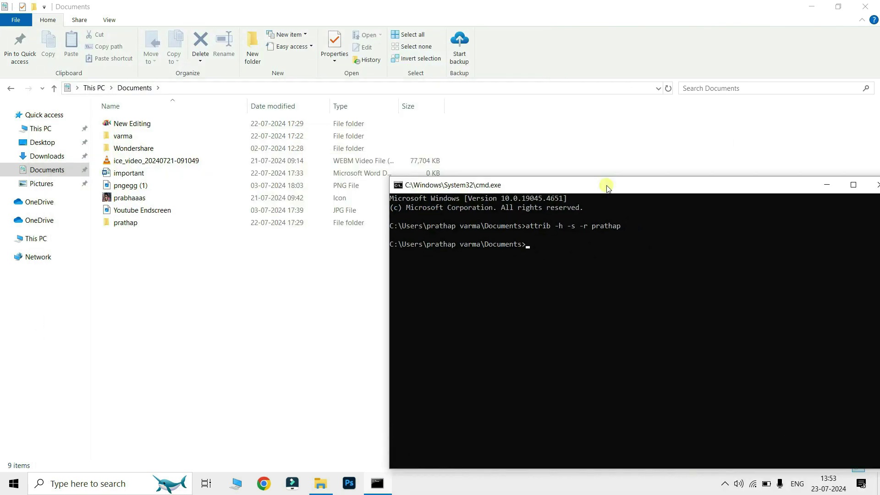
Bring the Documents window to the front, select the unhidden folder, and refresh the file listing
click(122, 266)
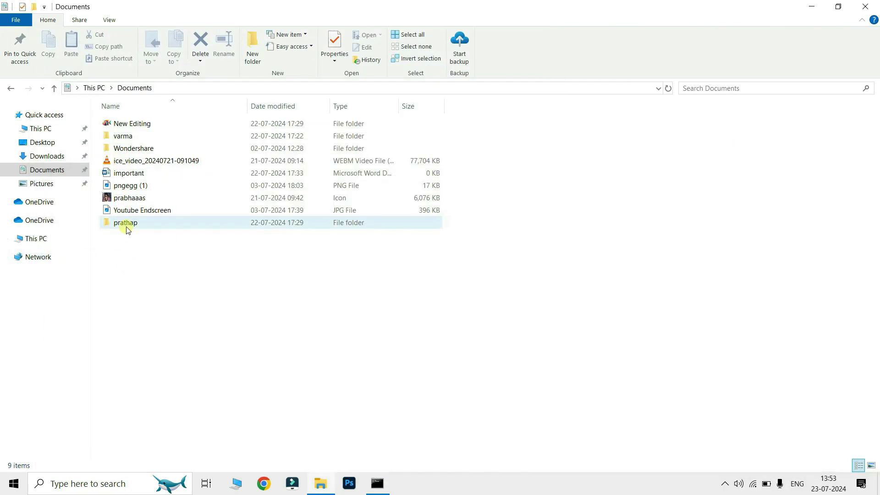
click(129, 228)
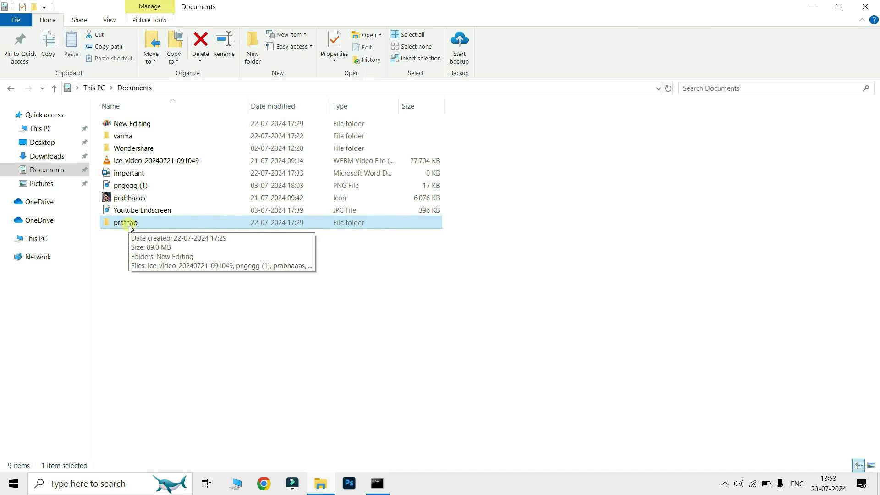
right_click(148, 261)
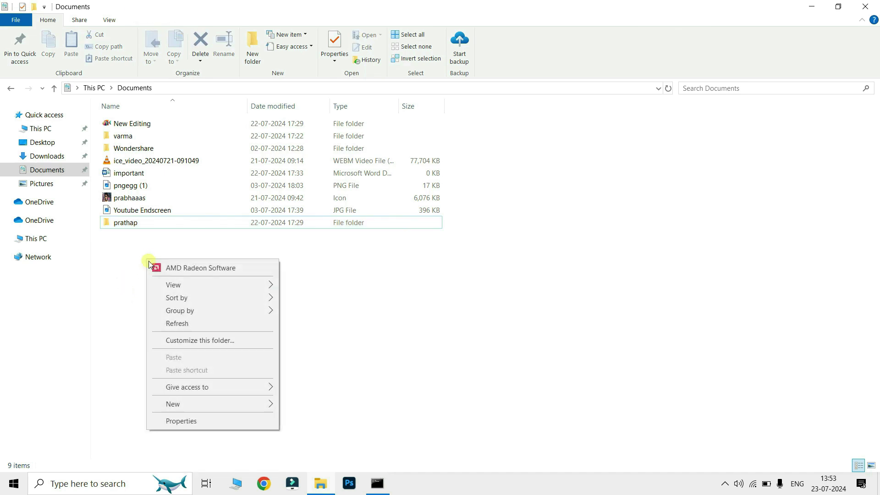
click(179, 324)
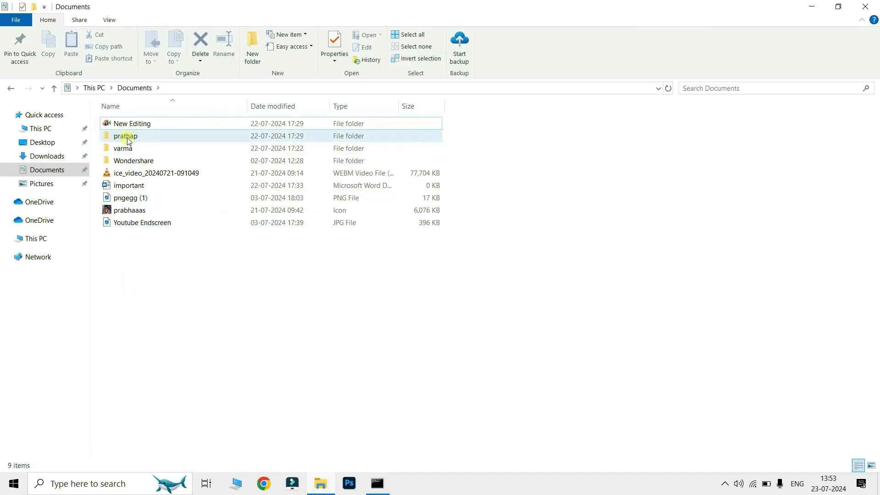
Return to the desktop, launch Calculator by executing calc from the Run dialog, and close it
key(super+d)
key(super+r)
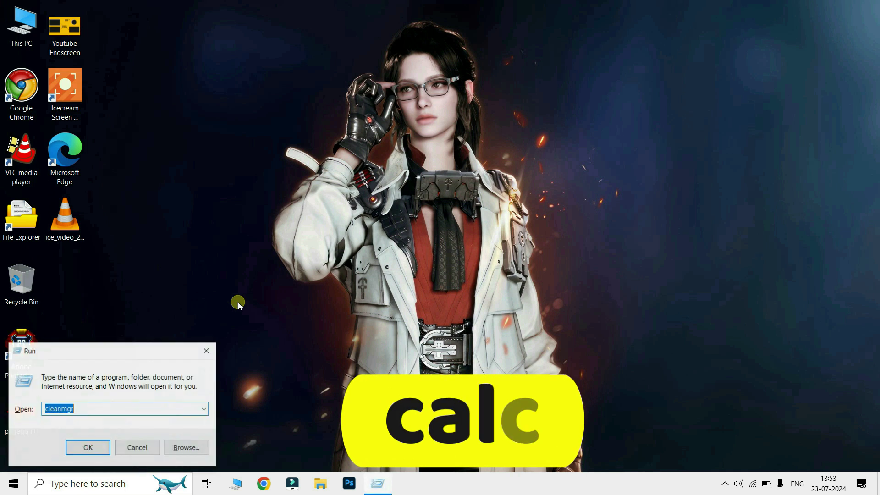
text(calc)
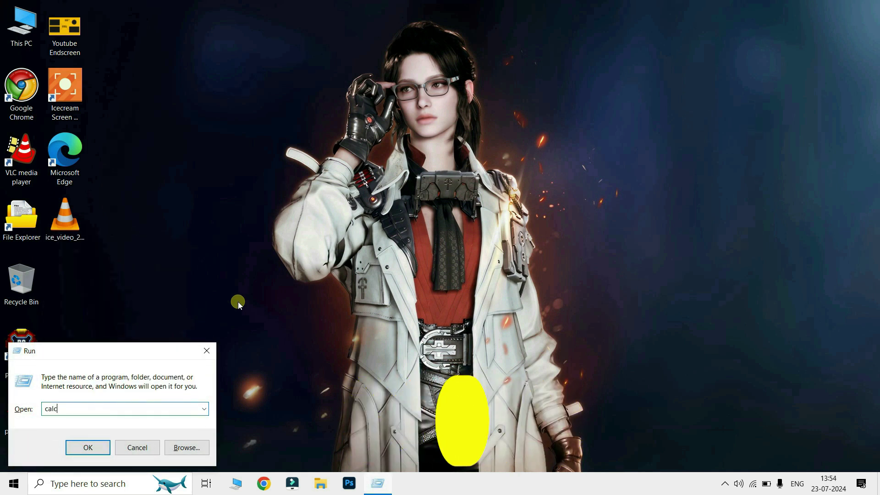
key(Return)
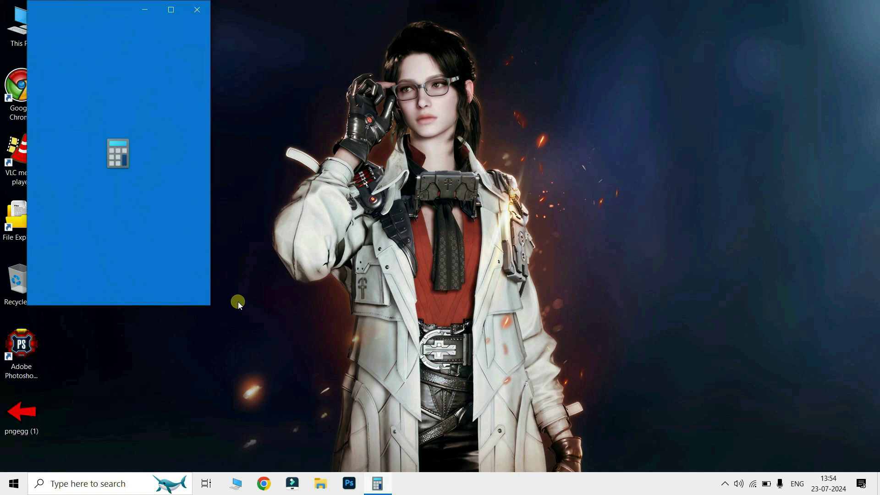
key(alt+F4)
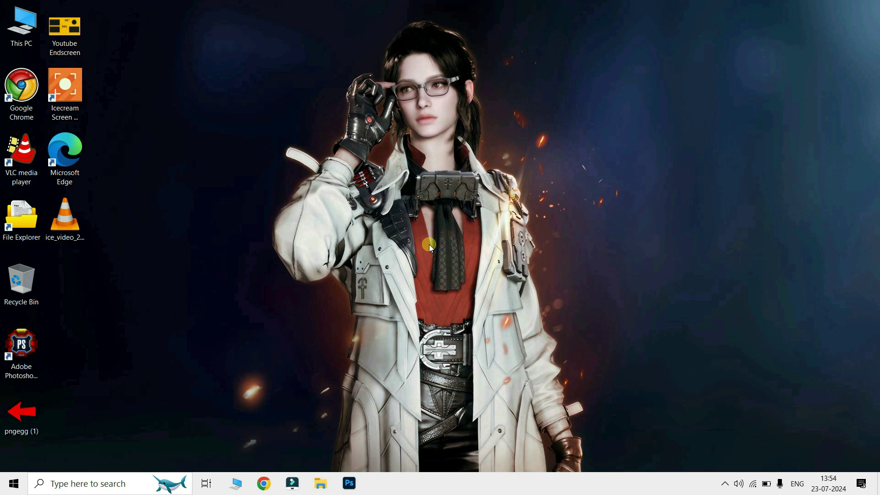
Open System Information by executing msinfo32 from the Run dialog and examine the System Summary down to the memory and Hyper-V entries
key(super+r)
text(ms)
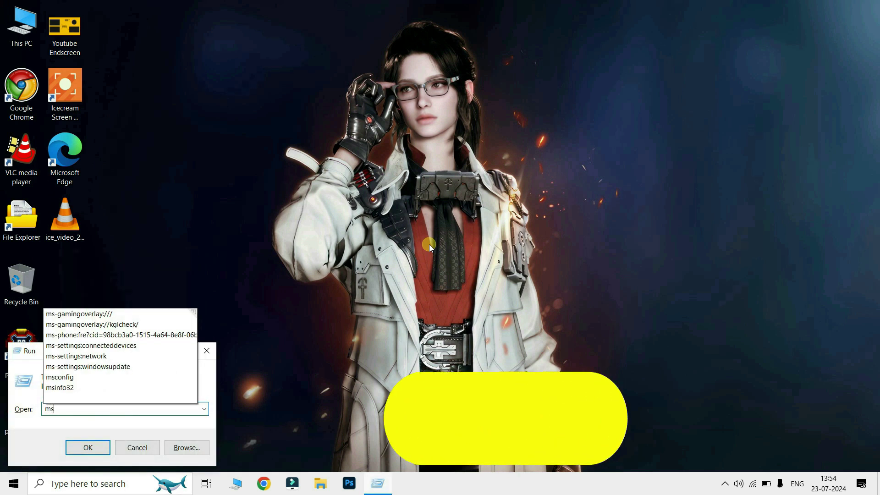
text(info)
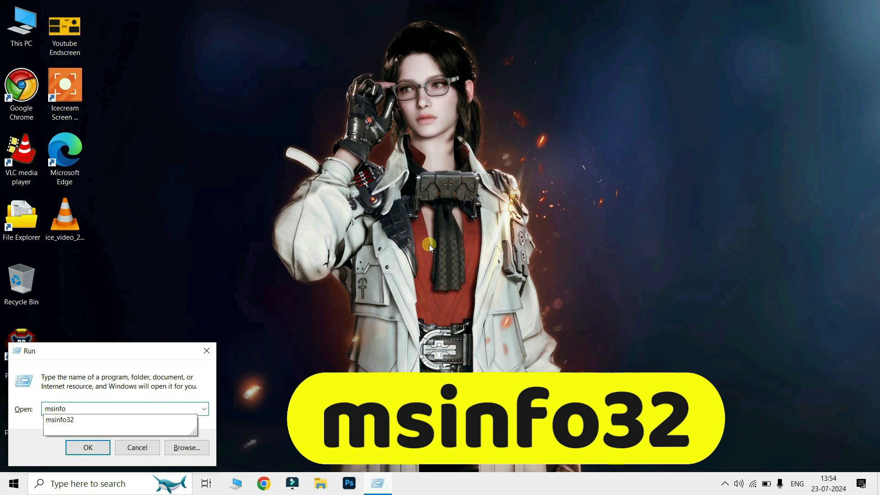
text(32)
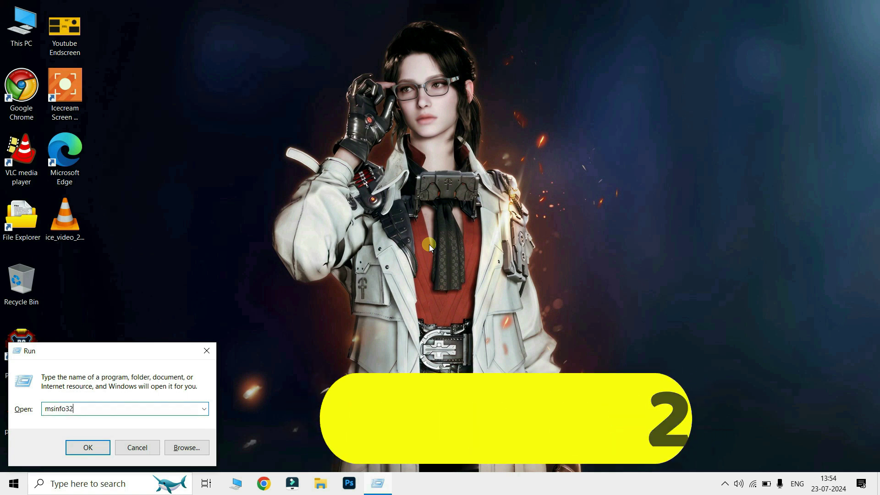
key(Return)
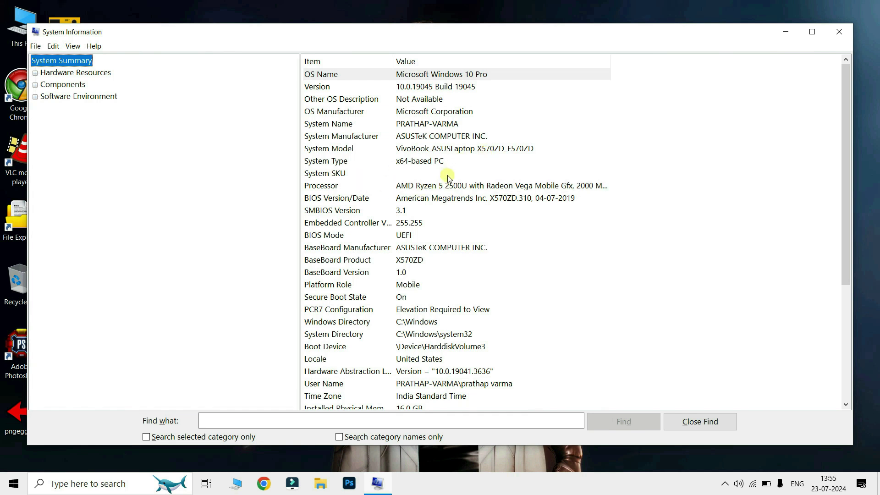
scroll(441, 215, down, 3)
scroll(441, 214, down, 2)
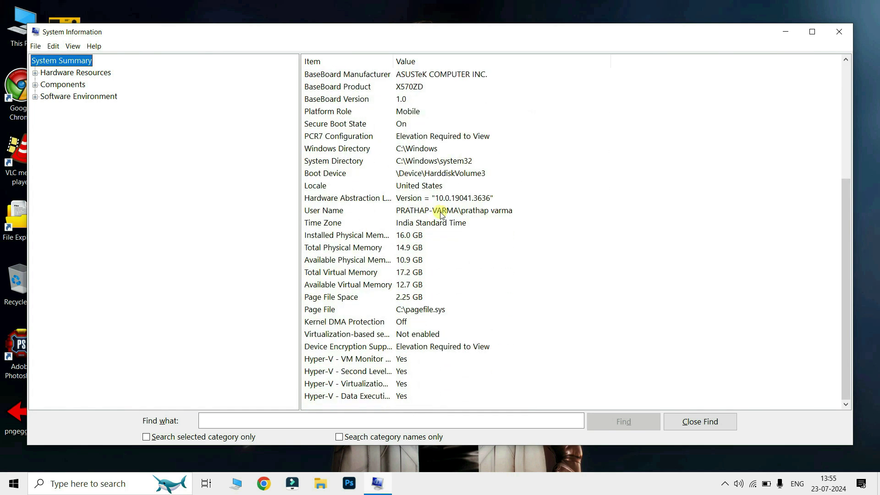
Close System Information and open Programs and Features by executing appwiz.cpl from the Run dialog
scroll(536, 76, up, 4)
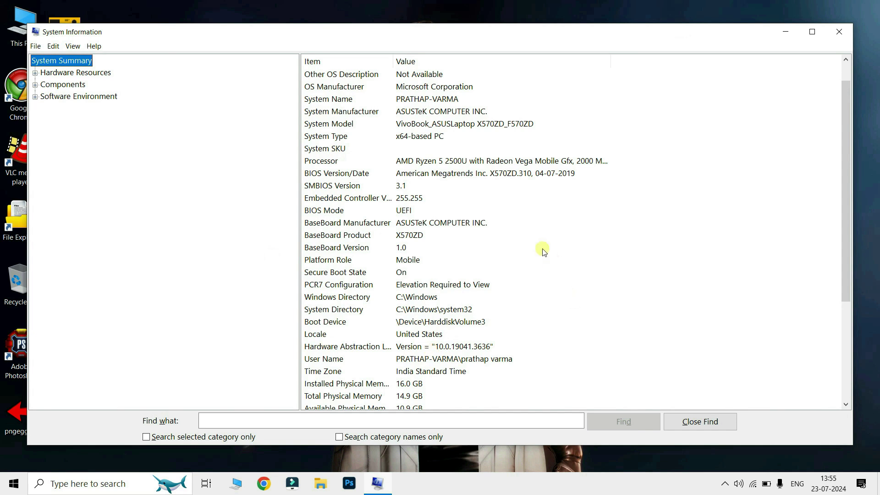
click(846, 33)
key(super+r)
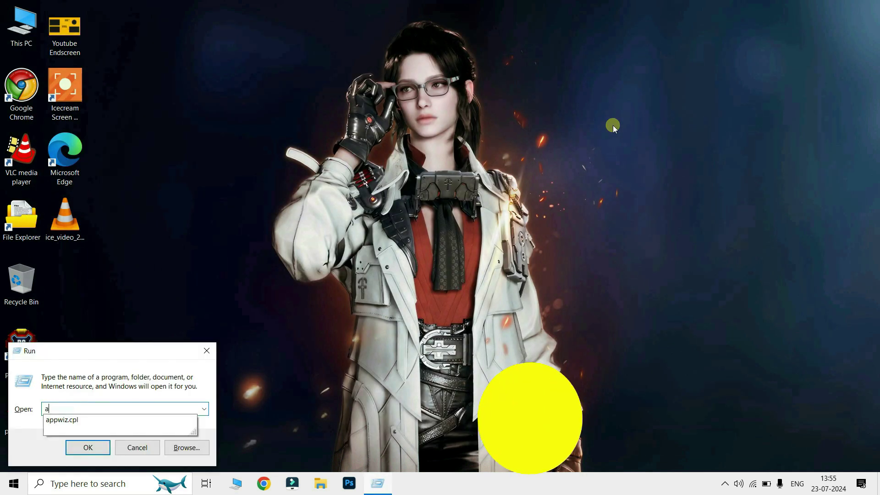
text(appwiz)
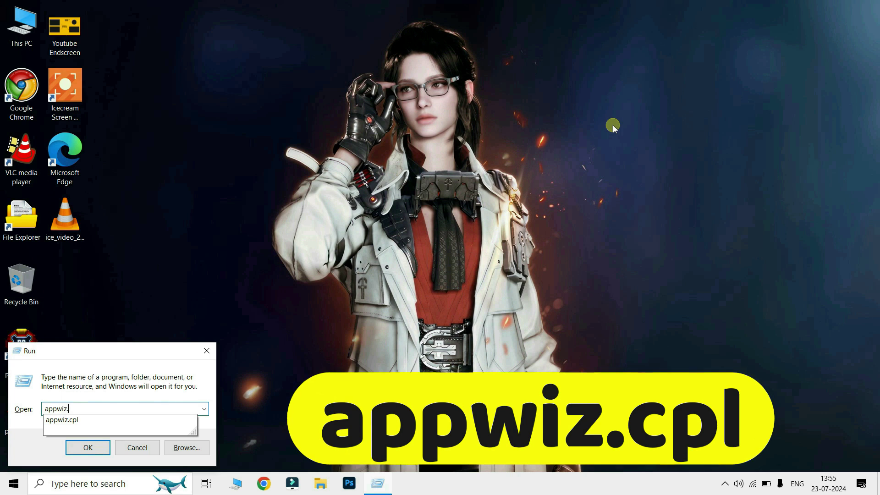
text(.cpl)
key(Return)
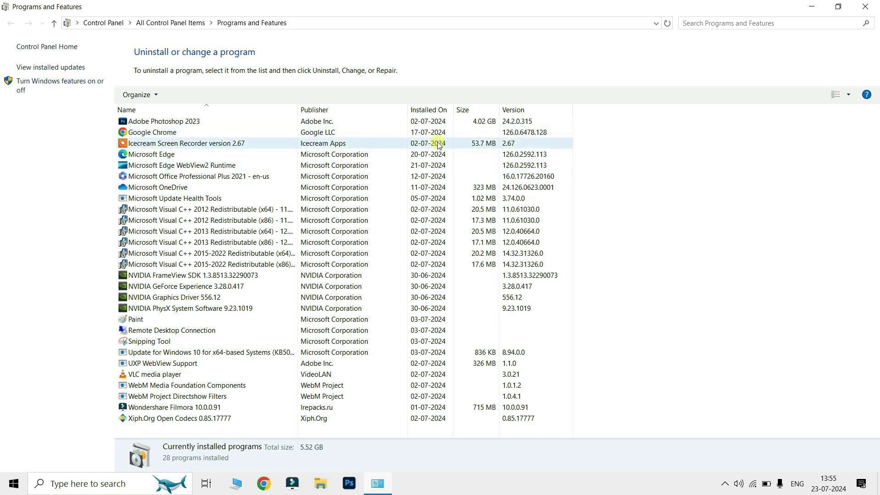
Select Adobe Photoshop 2023 and Icecream Screen Recorder among the installed programs to view the uninstall option
click(180, 120)
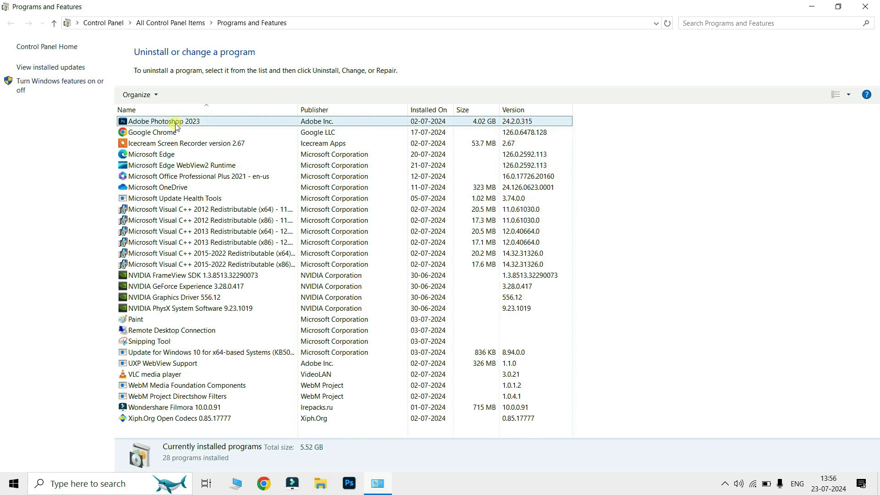
click(156, 144)
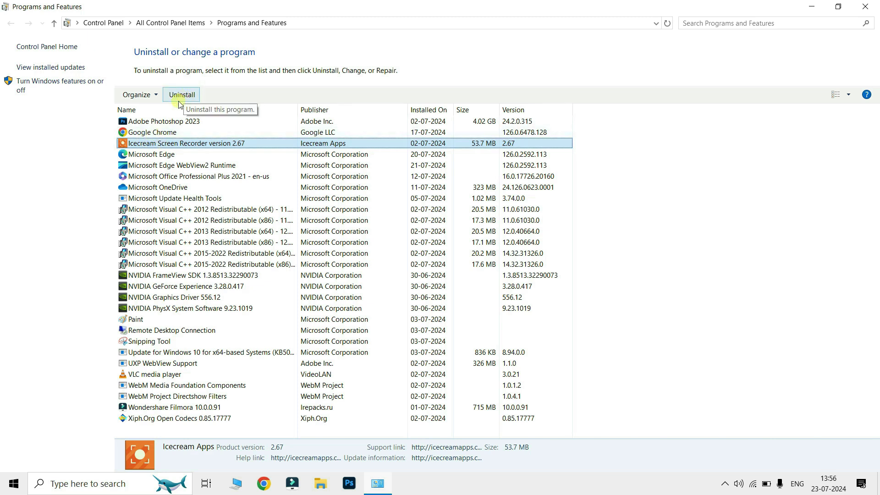
click(168, 121)
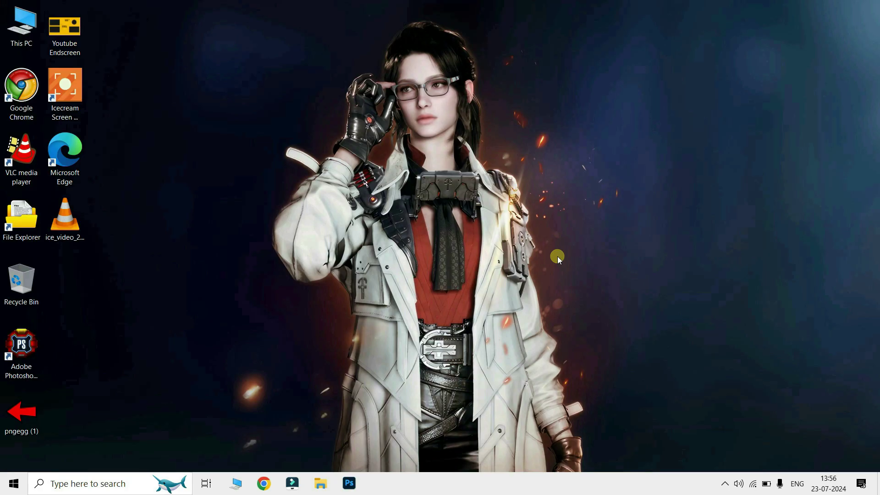
Open Network Connections by executing ncpa.cpl from the Run dialog
key(super+r)
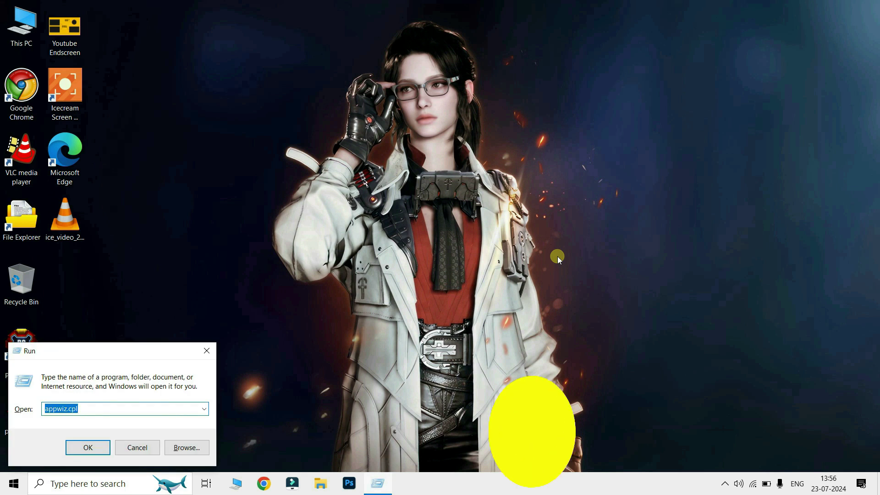
text(ncpa.cpl)
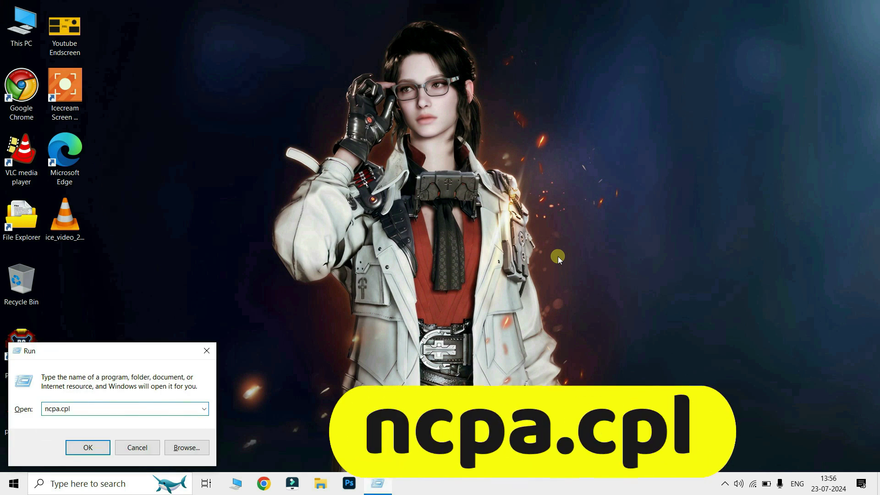
key(Return)
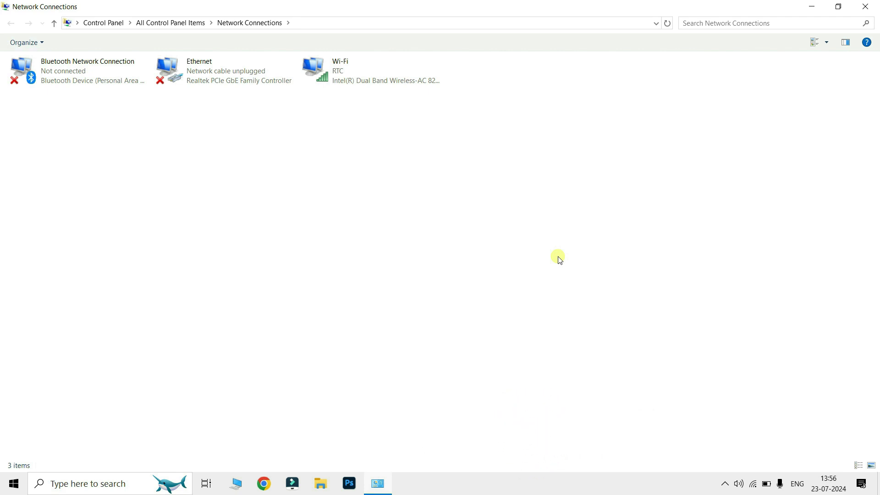
Disable the Wi-Fi network adapter and enable it again
click(338, 73)
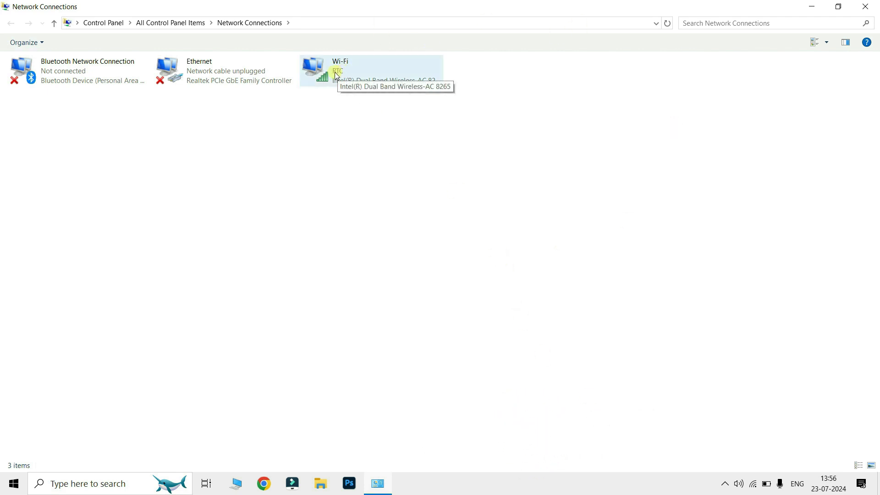
right_click(335, 73)
click(362, 82)
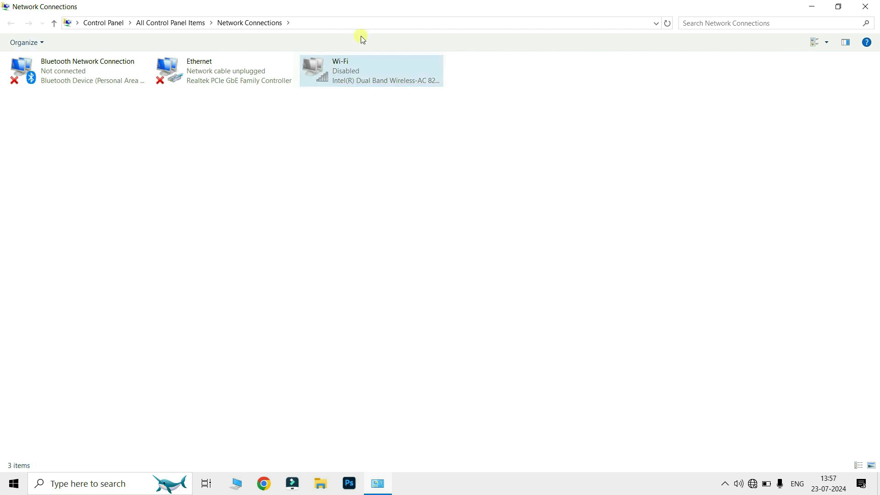
right_click(329, 64)
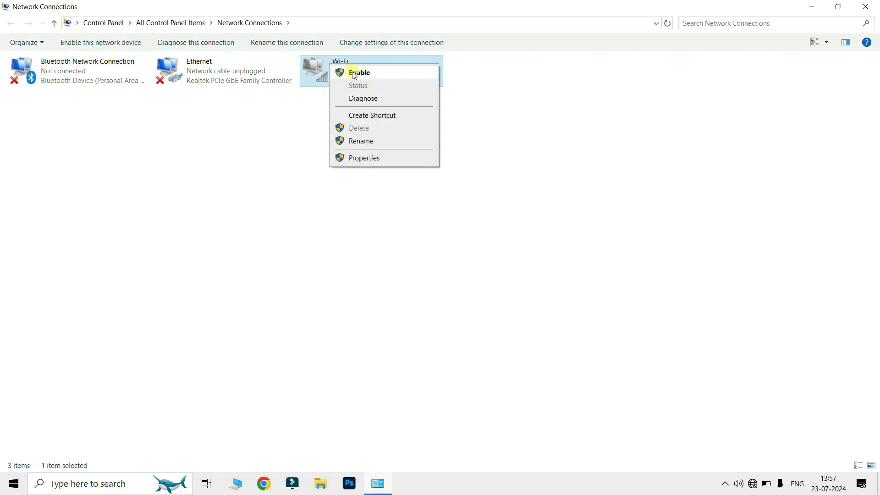
click(354, 75)
View the Internet Protocol Version 4 (TCP/IPv4) settings in the Wi-Fi adapter's properties, and close everything without changes
right_click(352, 72)
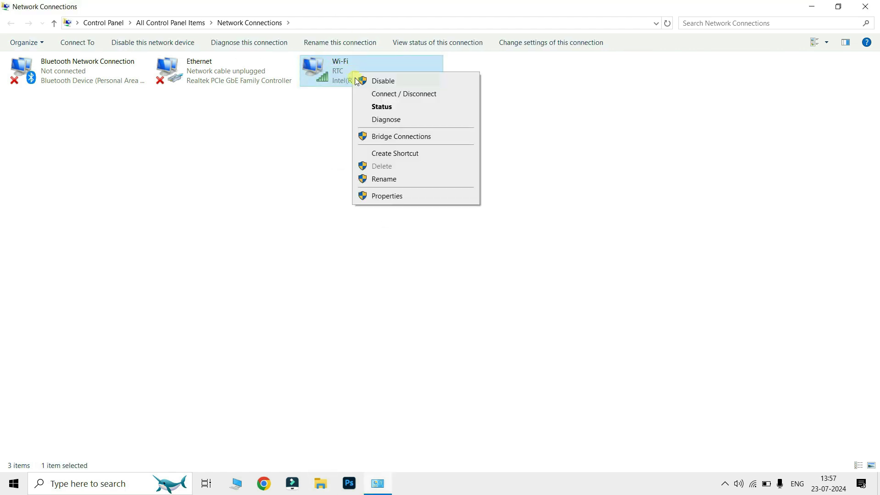
click(382, 195)
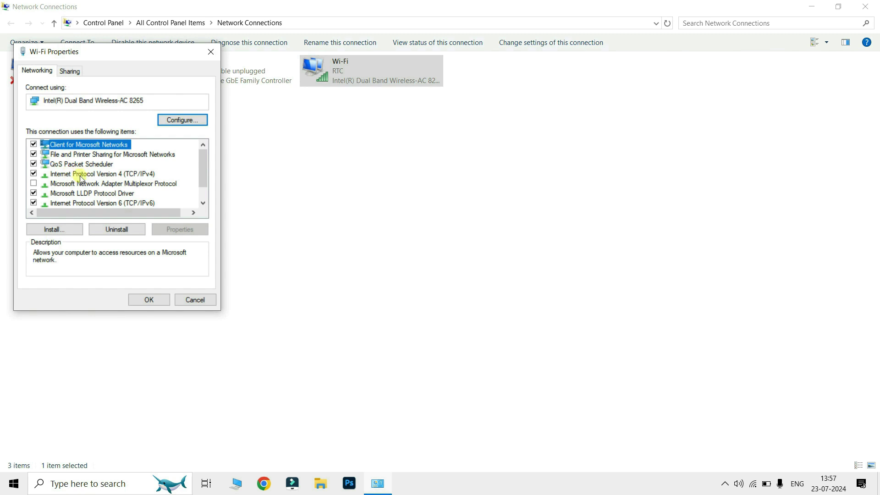
double_click(88, 177)
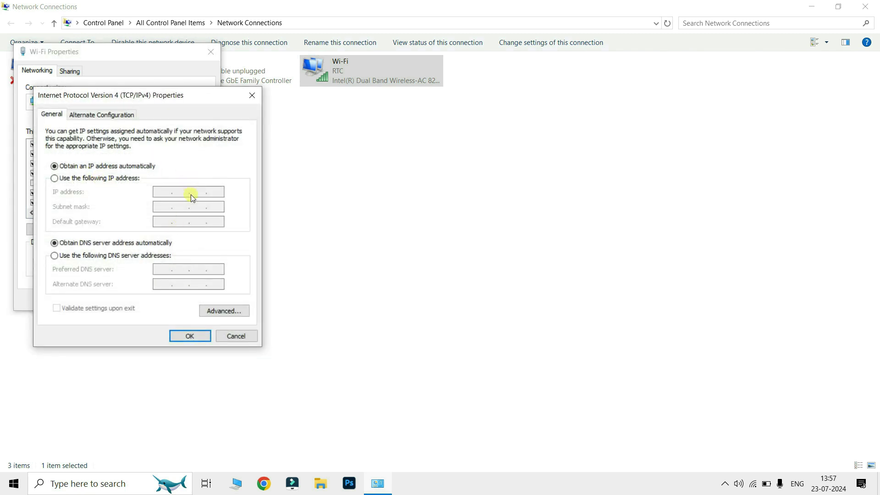
click(252, 96)
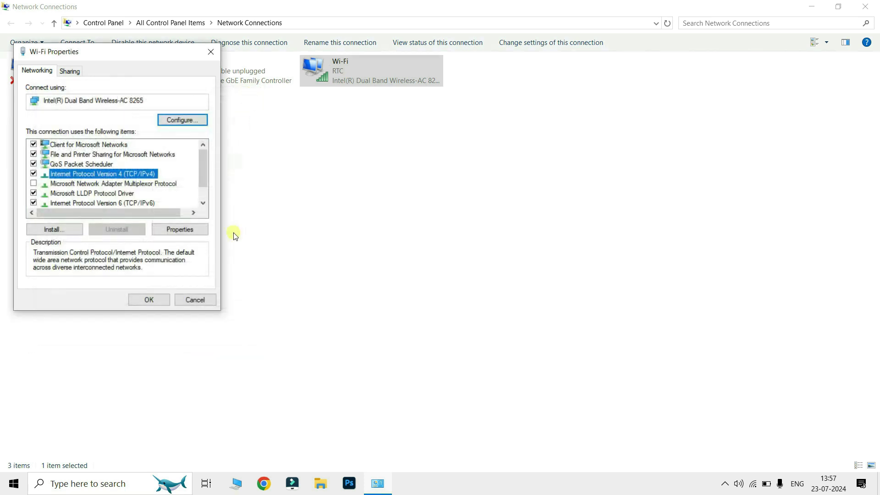
click(202, 301)
click(865, 6)
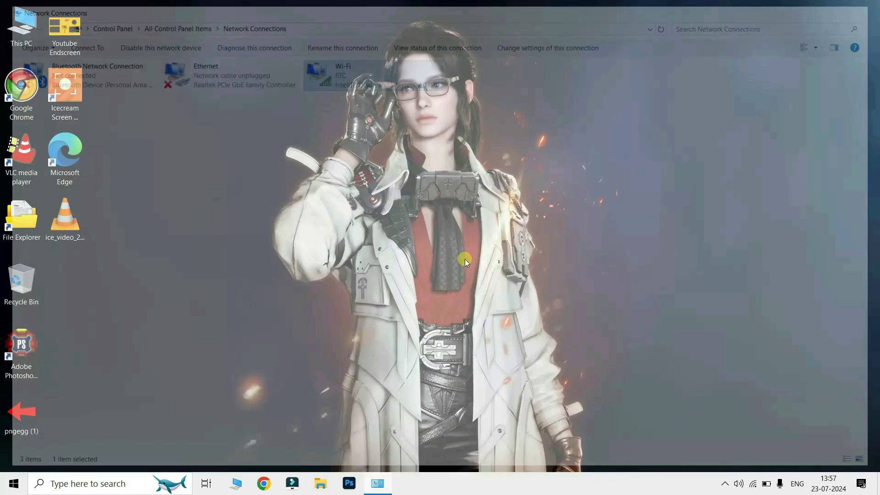
Open Device Manager by executing devmgmt.msc from the Run dialog
key(super+r)
text(de)
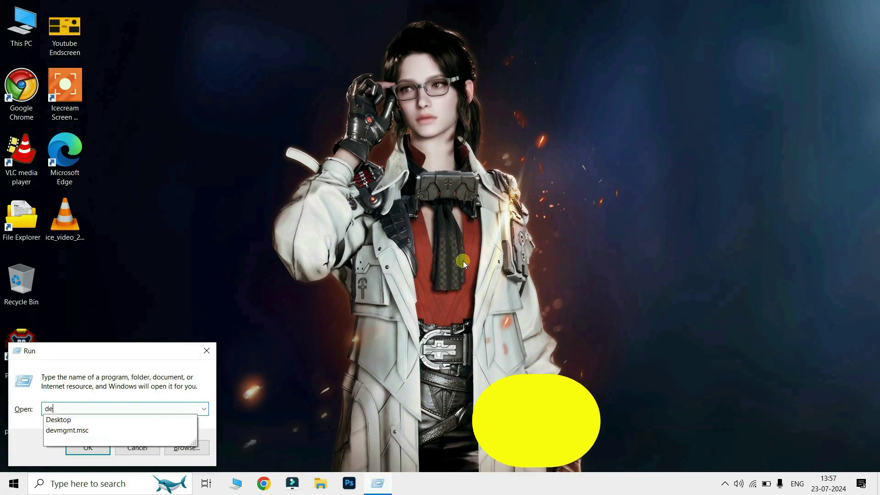
text(vmgmt)
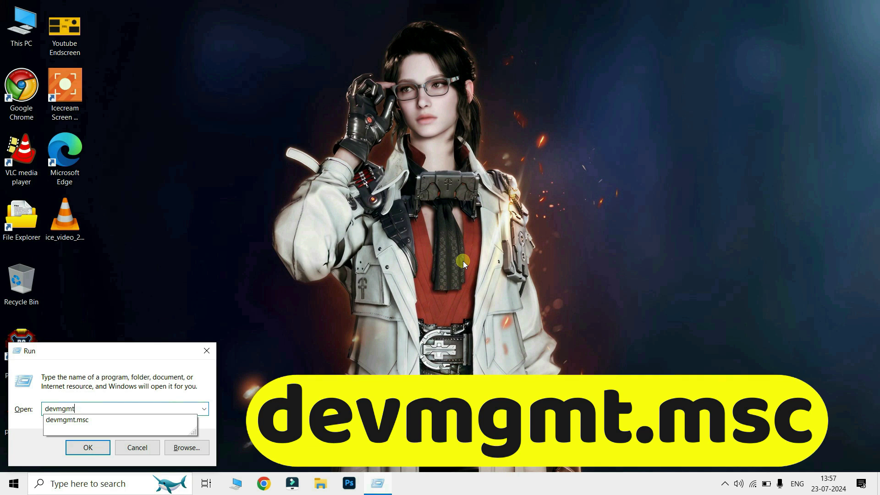
text(.msc)
key(Return)
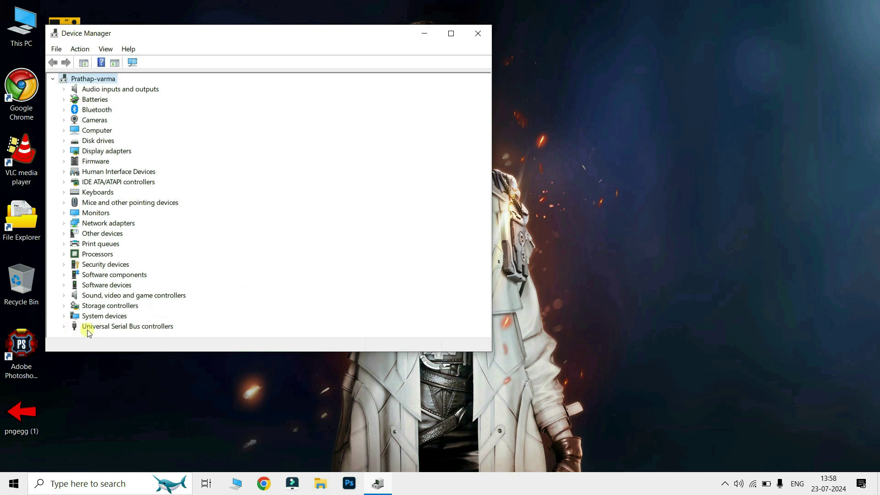
Examine the Universal Serial Bus controllers and Display adapters, including the AMD Radeon Vega 8 Graphics driver options, and close Device Manager
click(64, 327)
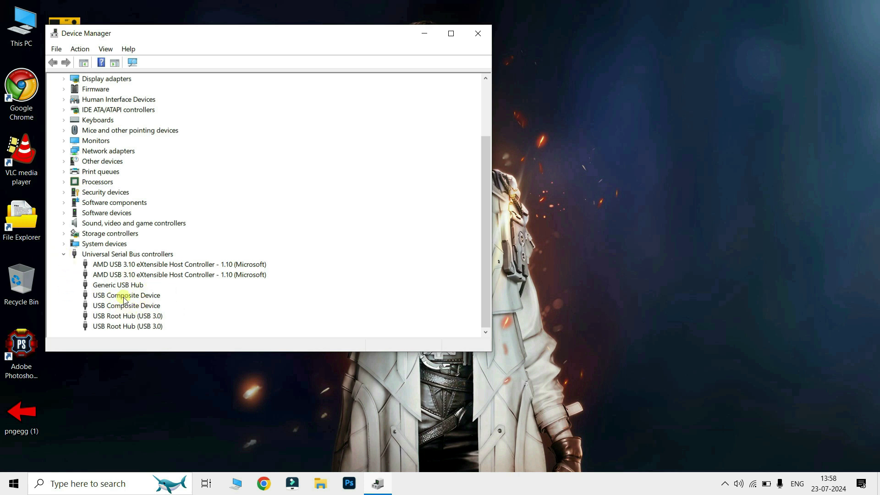
click(64, 254)
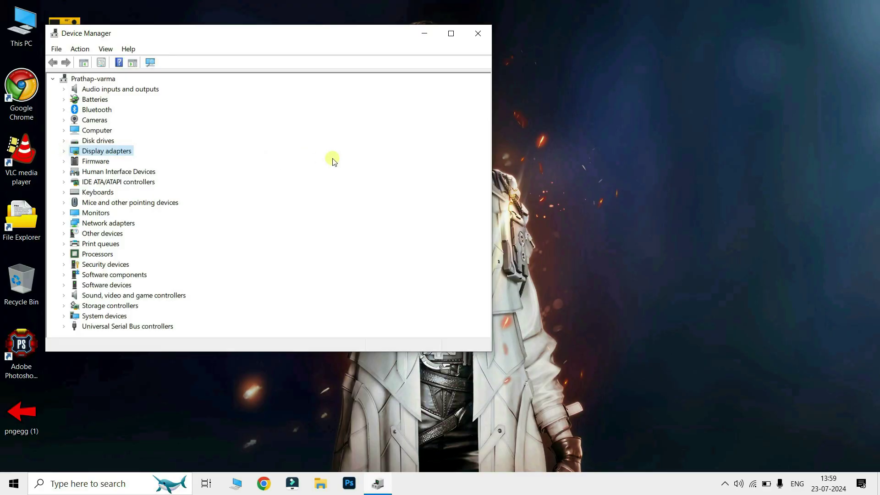
click(64, 152)
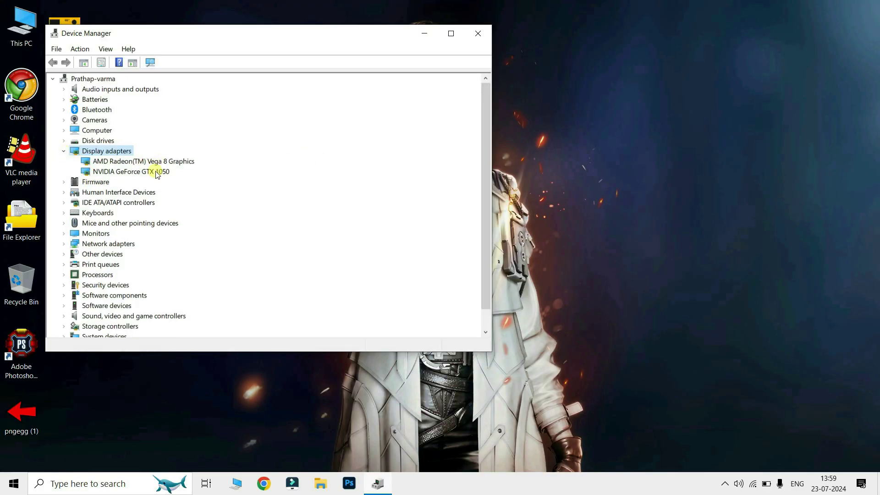
click(140, 162)
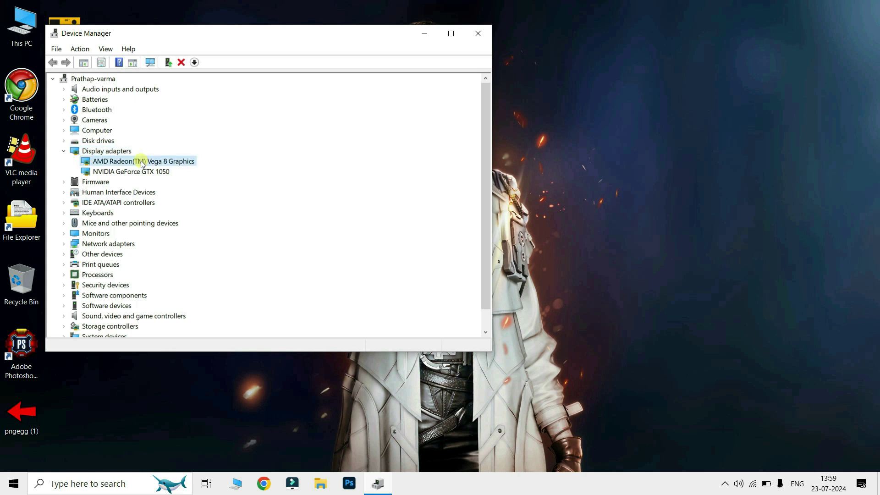
right_click(140, 164)
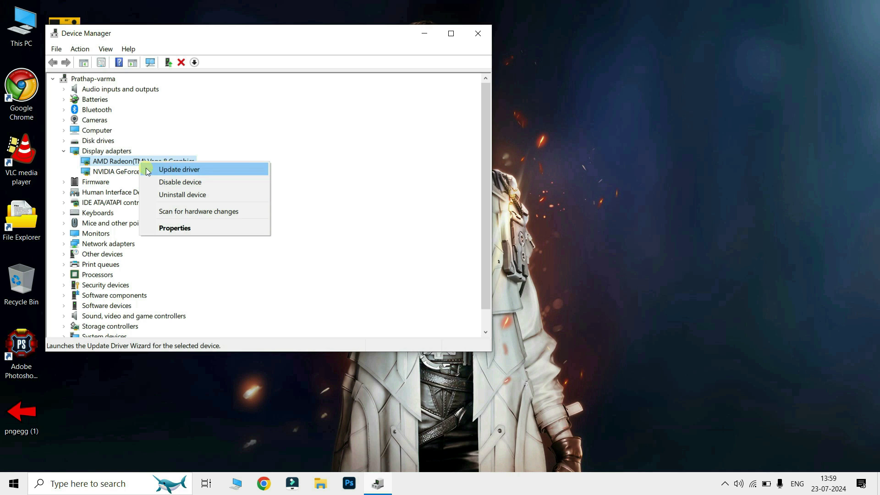
click(478, 33)
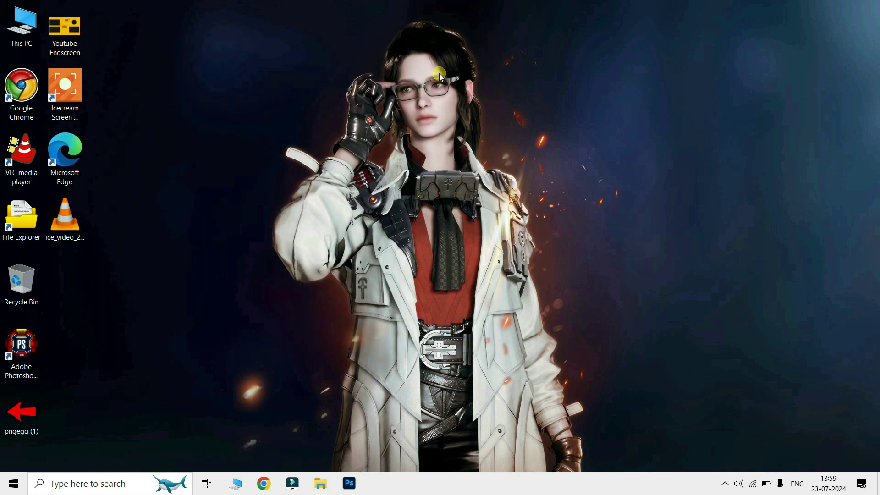
Launch Task Manager by executing taskmgr from the Run dialog, and close it
key(super+r)
text(tas)
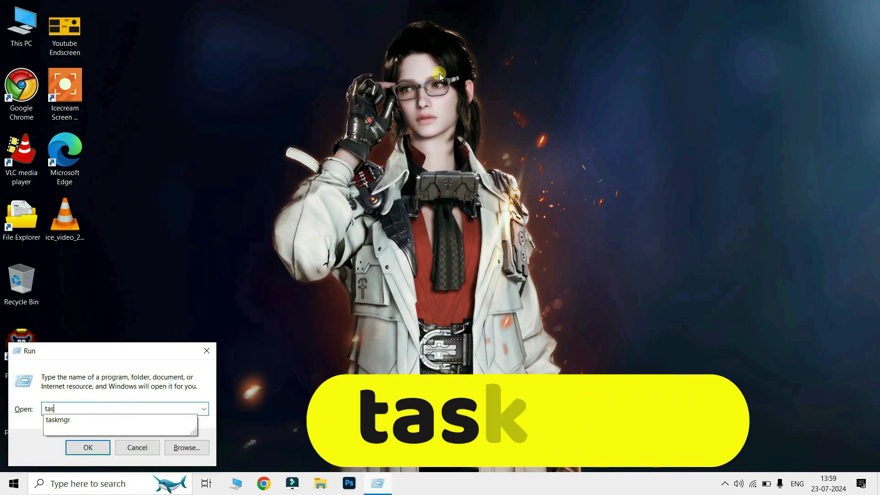
text(kmgr)
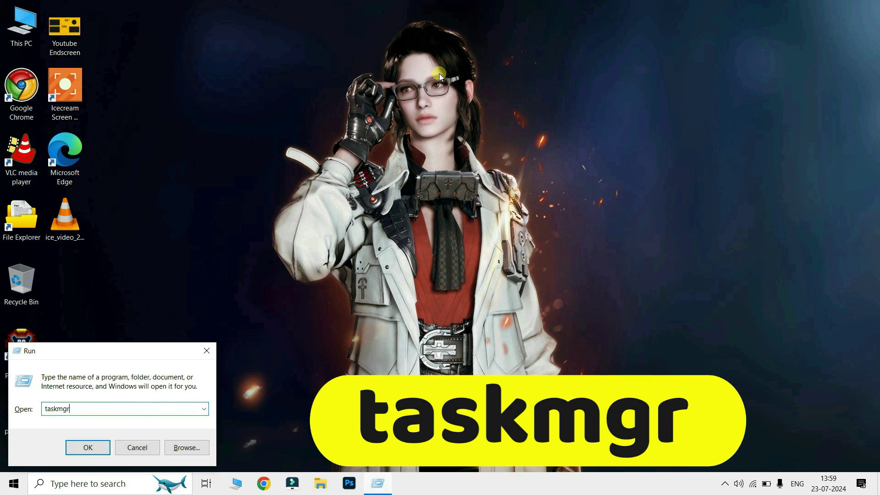
key(Return)
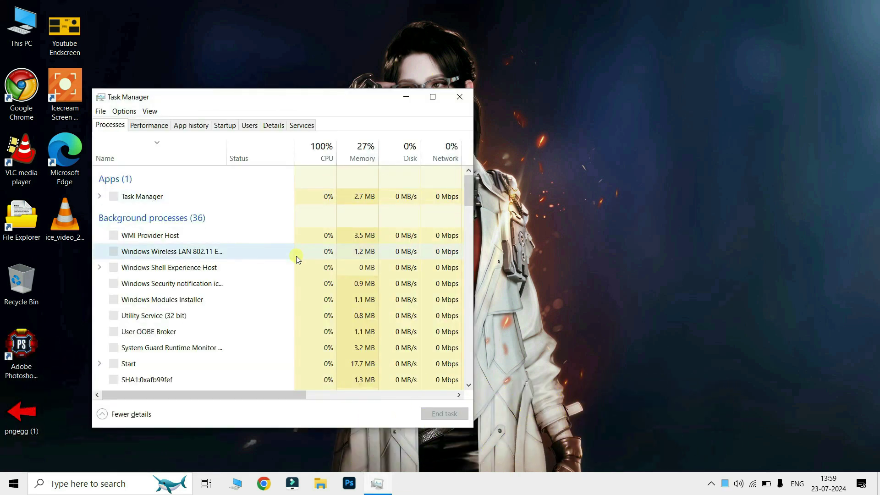
click(461, 99)
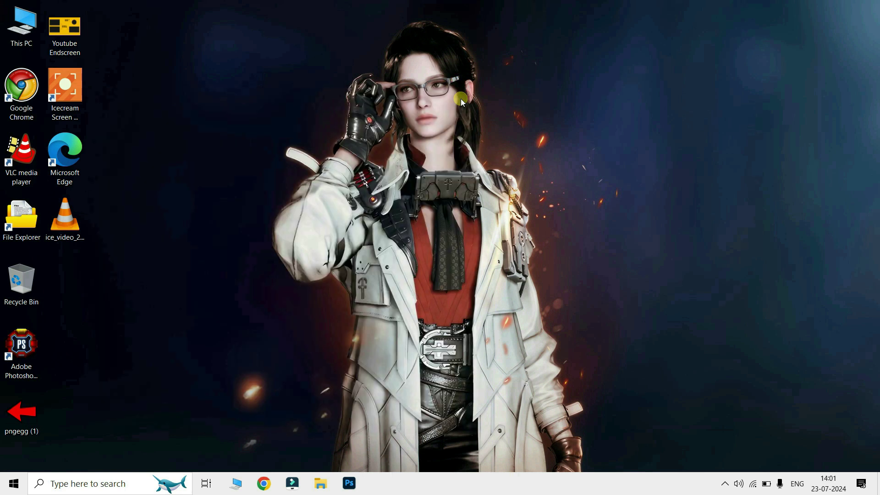
Open Control Panel by executing control from the Run dialog, view Programs and Features, and return to All Control Panel Items
key(super+r)
text(contr)
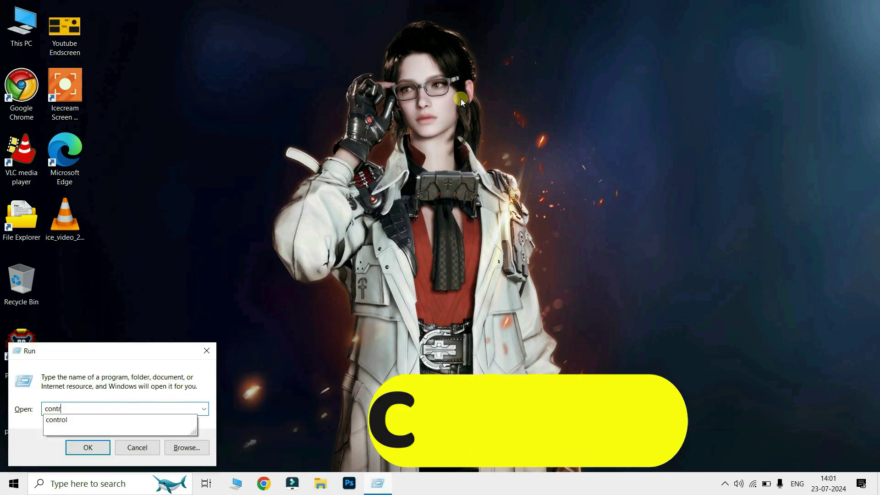
text(ol)
key(Return)
click(464, 104)
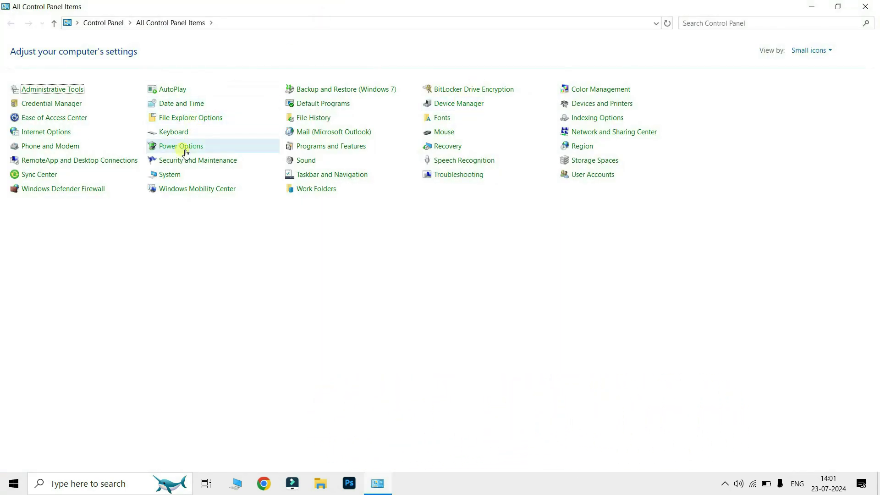
click(334, 148)
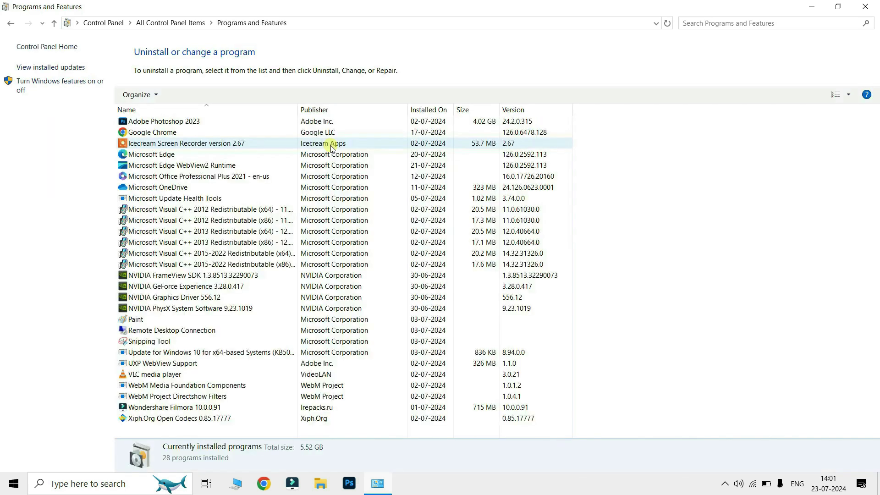
click(11, 23)
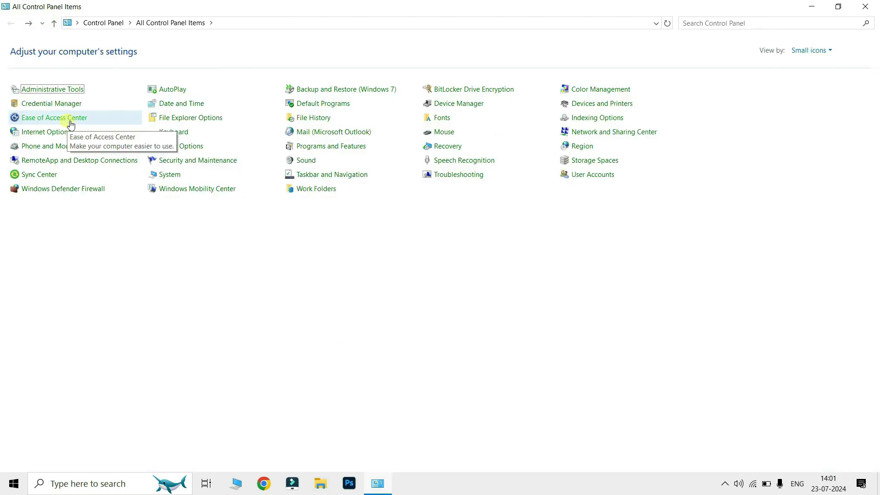
View the pointer schemes in the Mouse properties, and close both the properties and Control Panel
click(444, 133)
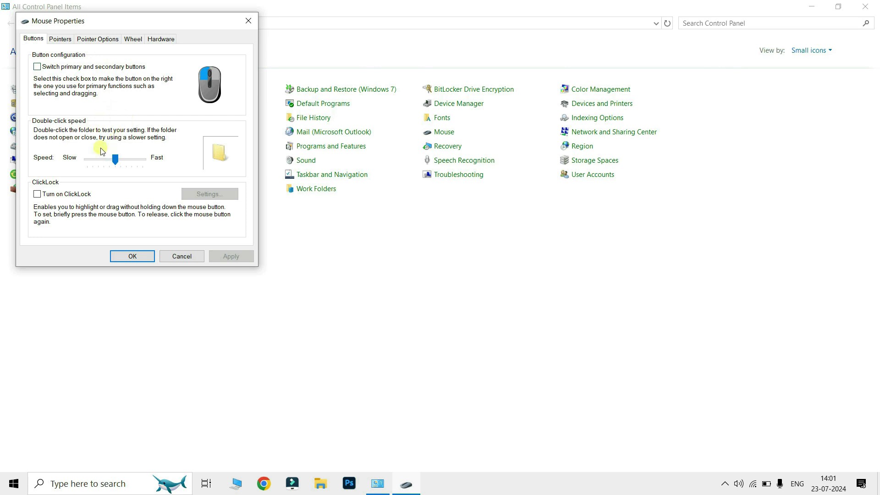
click(60, 39)
scroll(158, 157, down, 3)
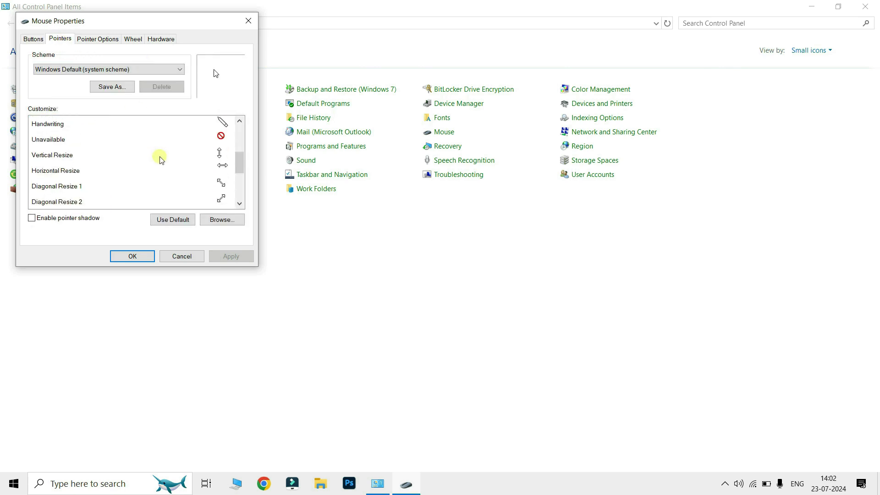
click(247, 20)
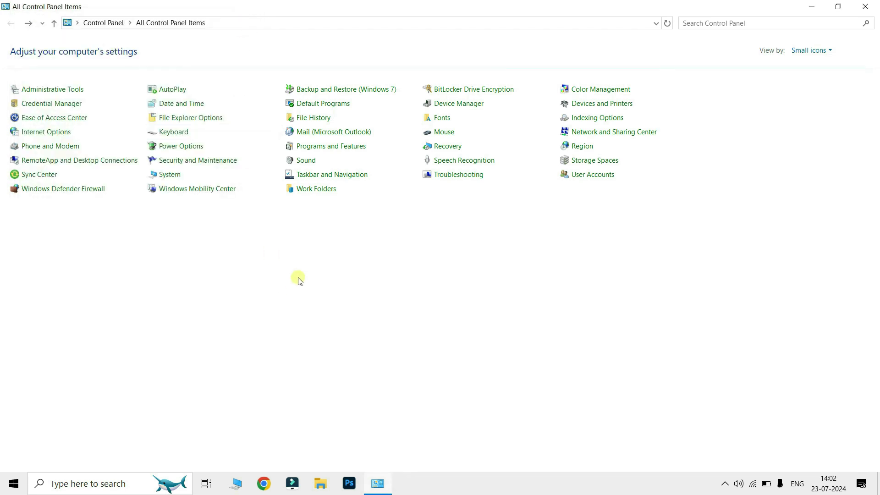
click(866, 6)
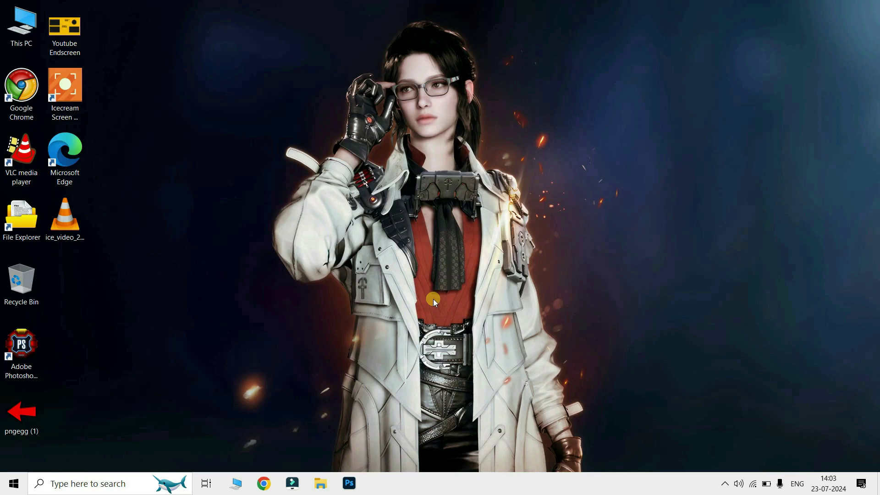
Open Disk Management by executing diskmgmt.msc from the Run dialog
key(super+r)
text(dis)
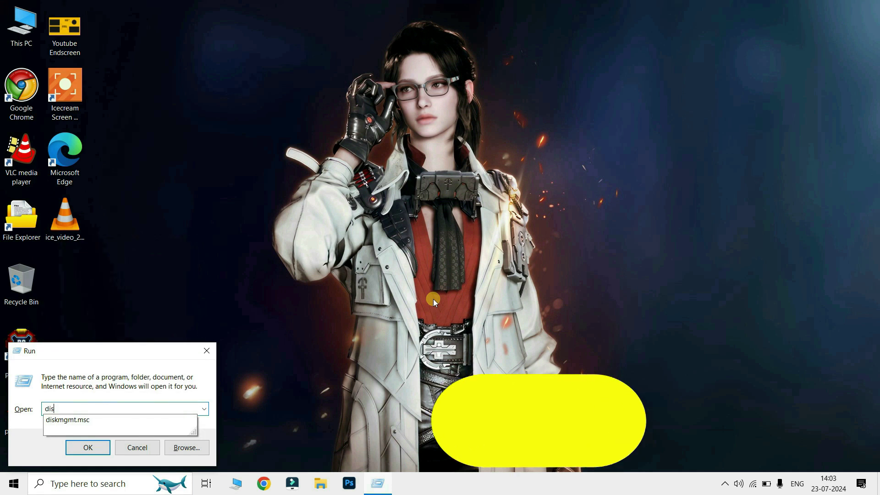
text(kmgmt)
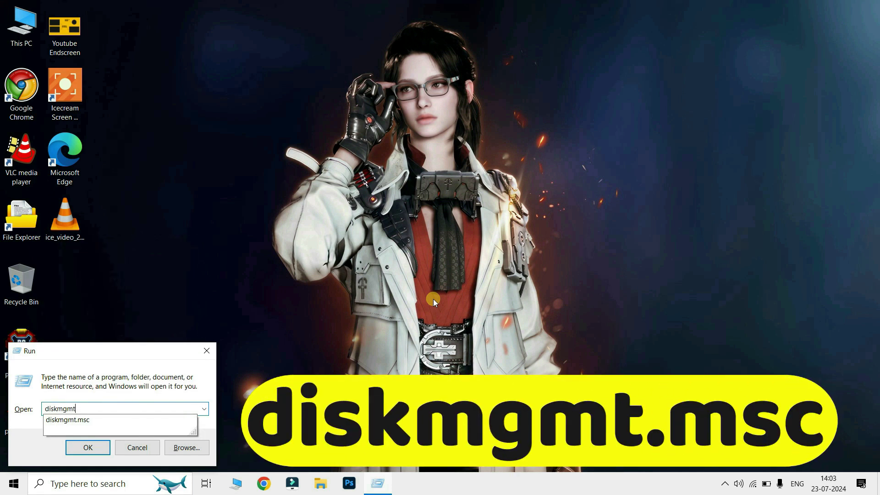
text(.msc)
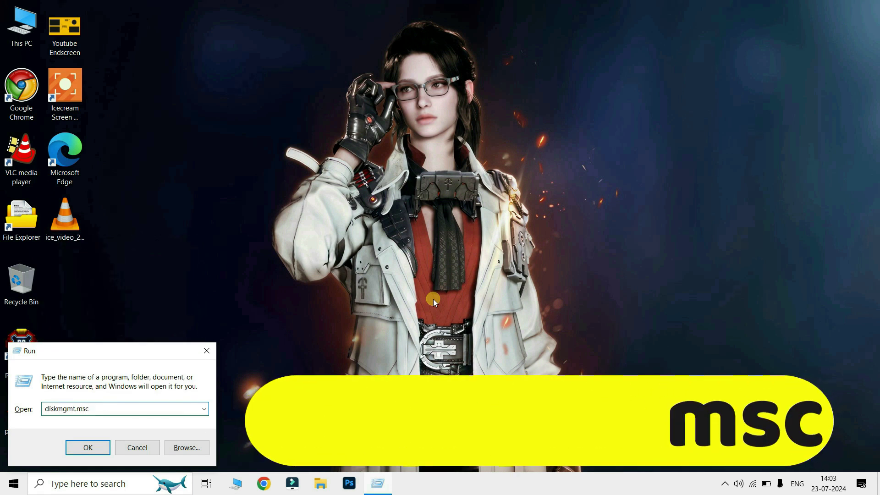
key(Return)
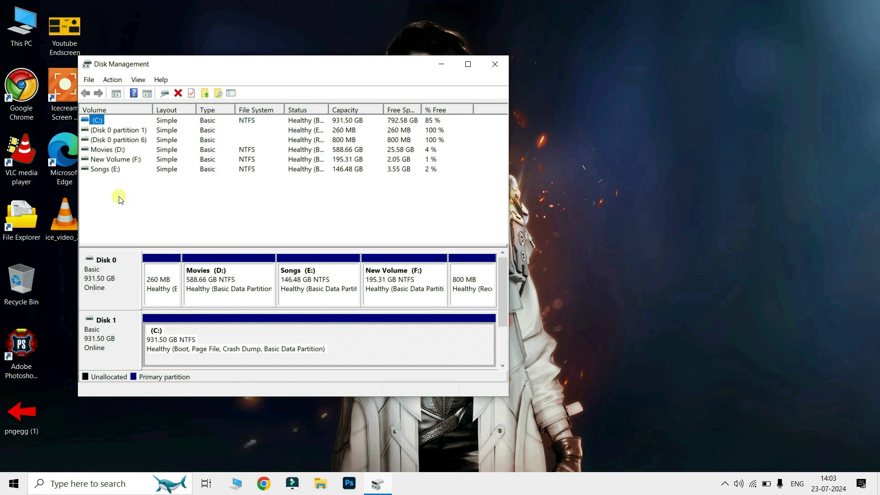
Examine the management options available for the Movies (D:) volume, and close Disk Management
click(155, 148)
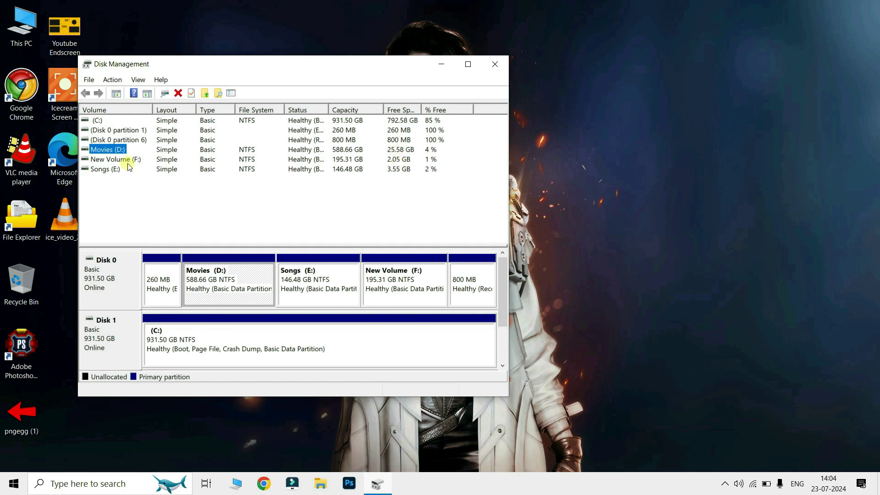
click(252, 284)
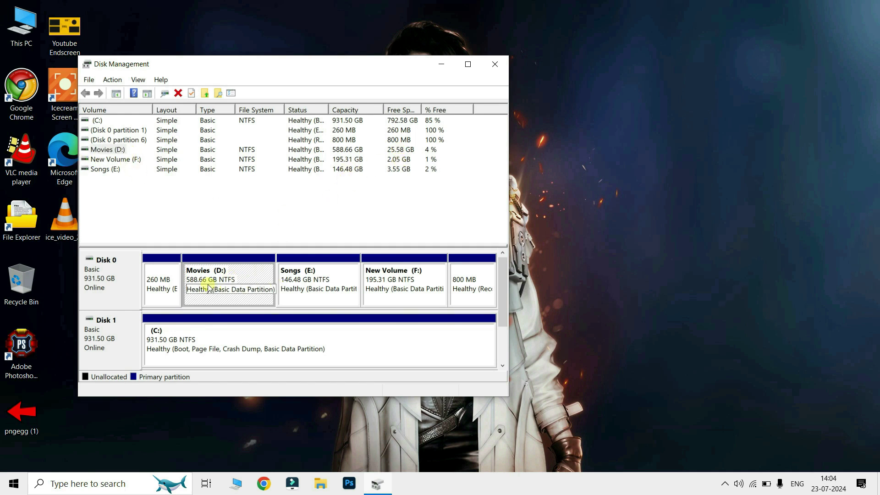
right_click(219, 274)
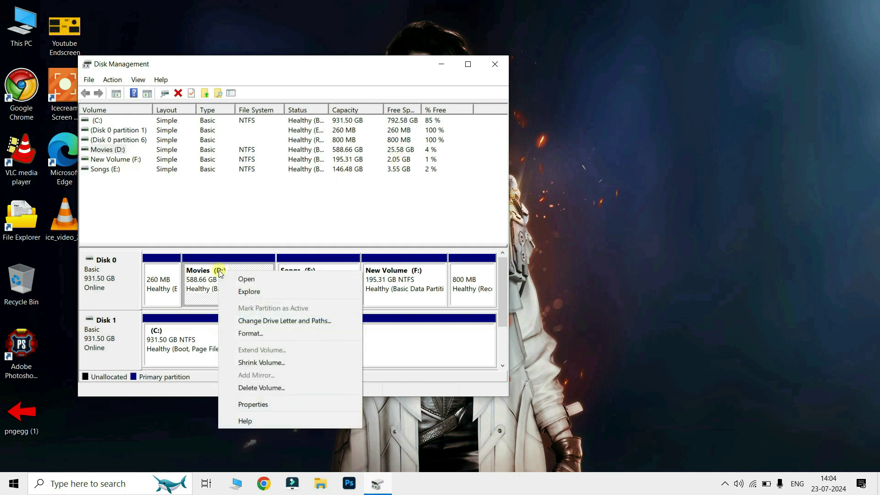
right_click(198, 277)
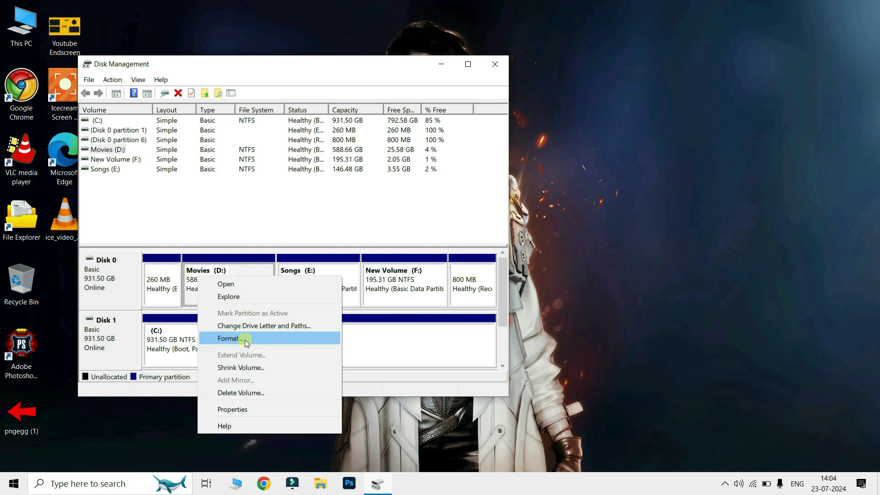
click(399, 354)
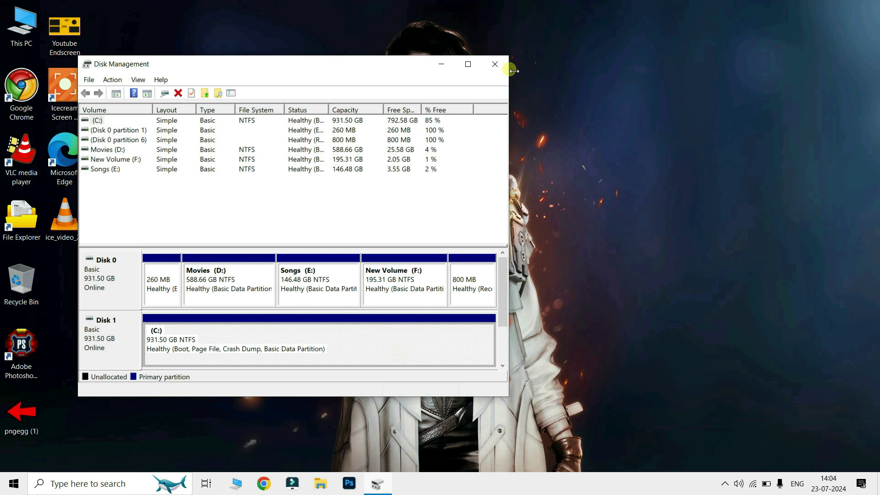
click(495, 65)
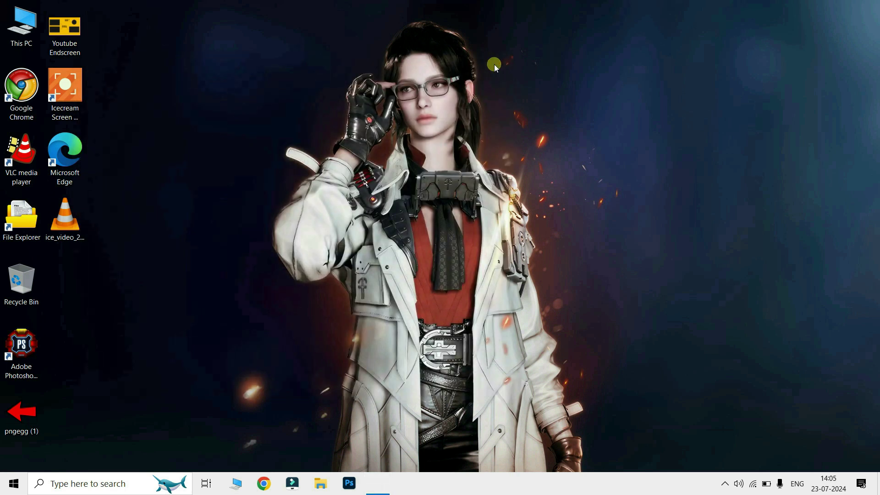
Open Character Map by executing charmap from the Run dialog
key(super+r)
text(charmap)
key(Escape)
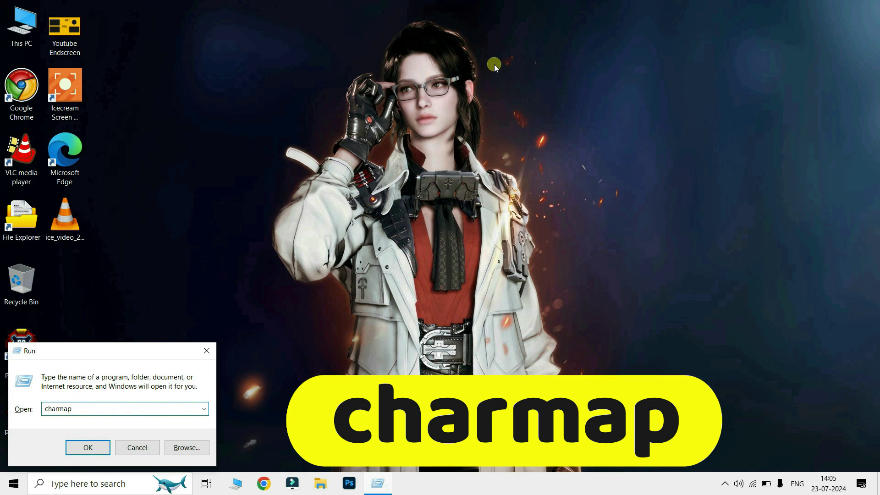
key(Return)
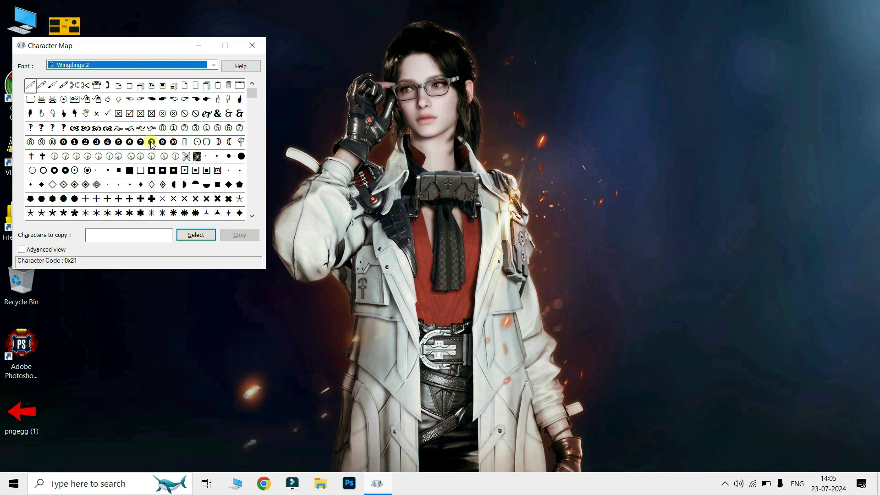
Copy the four-petal symbol (character code 0xCB) from the Wingdings font, and close Character Map
click(213, 64)
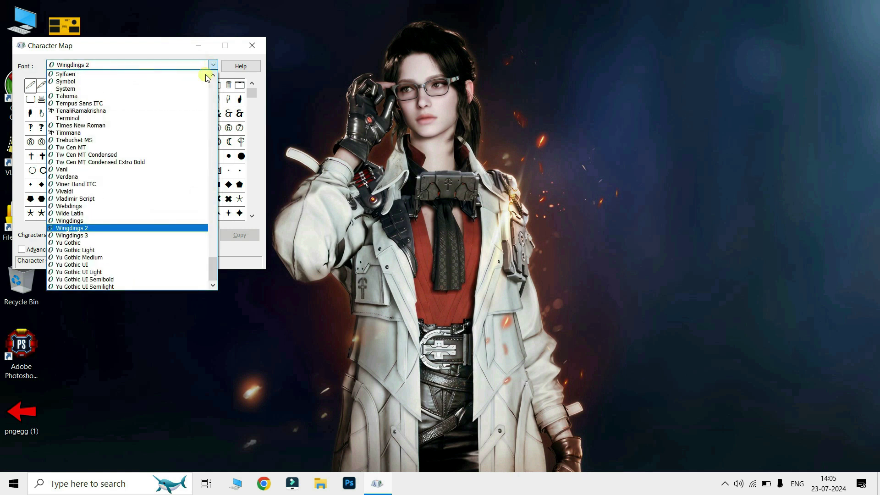
click(73, 221)
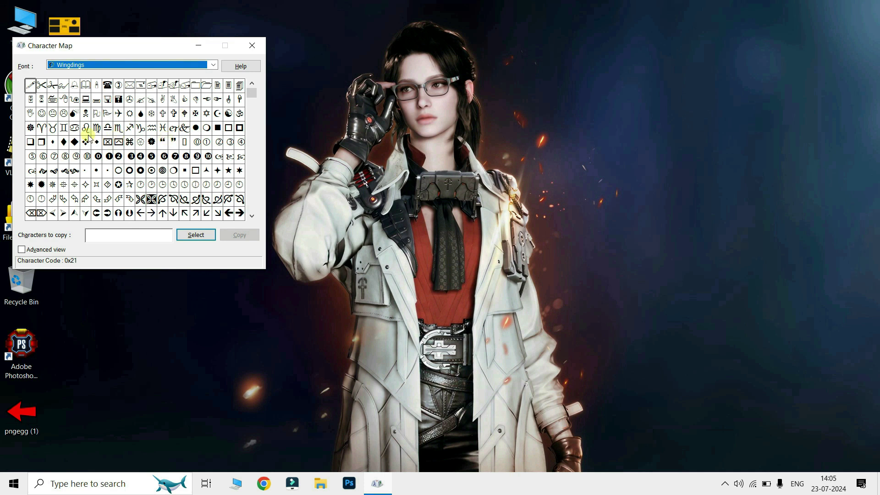
click(140, 200)
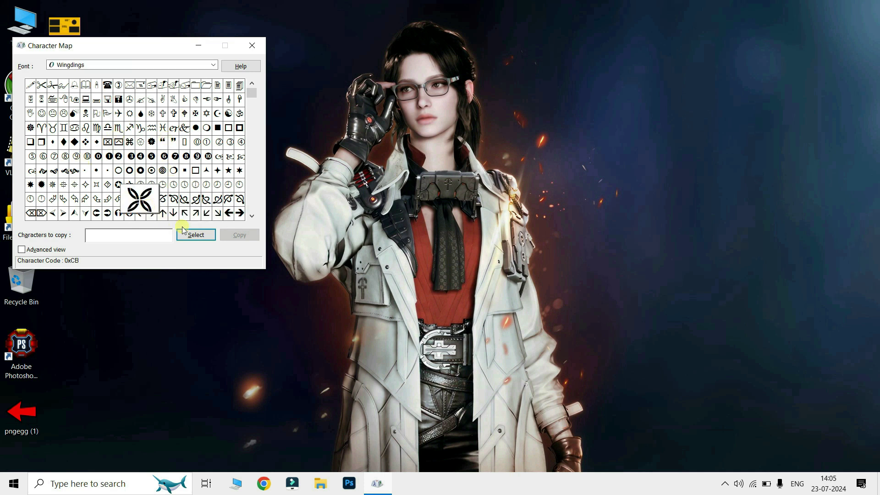
click(193, 236)
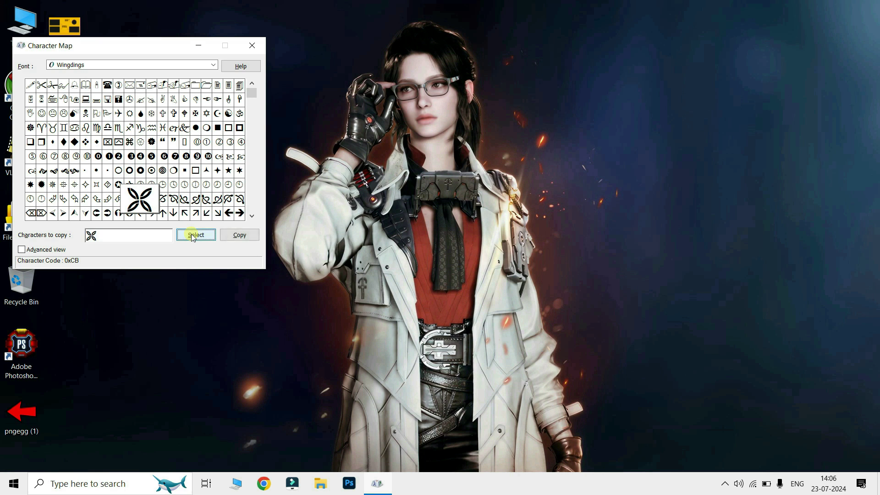
click(242, 236)
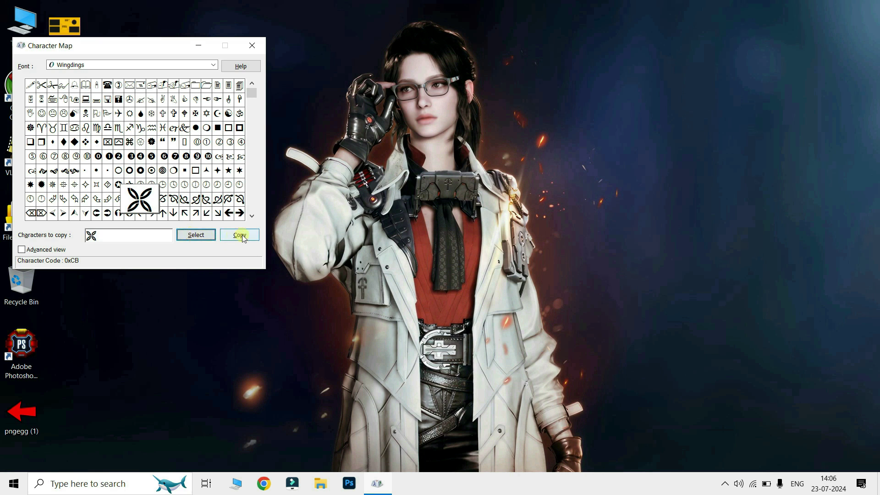
click(252, 45)
Launch WordPad by executing wordpad from the Run dialog, and close it
key(super+r)
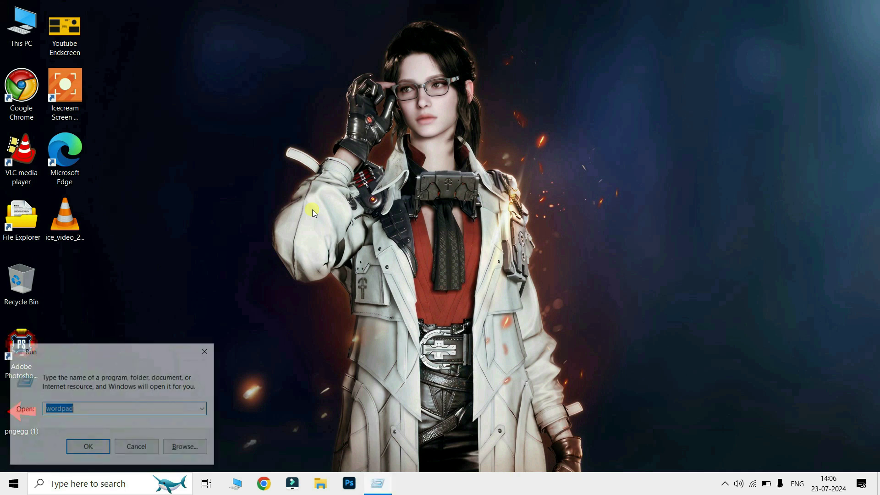
text(wordpad)
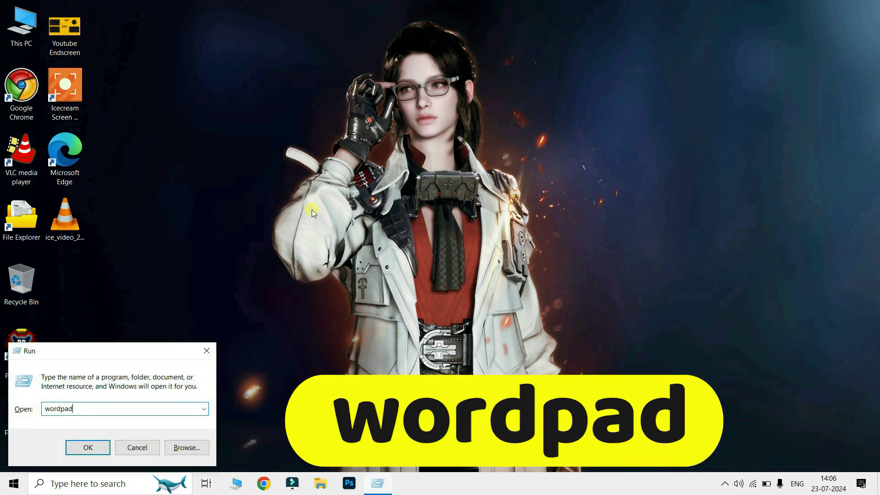
key(Return)
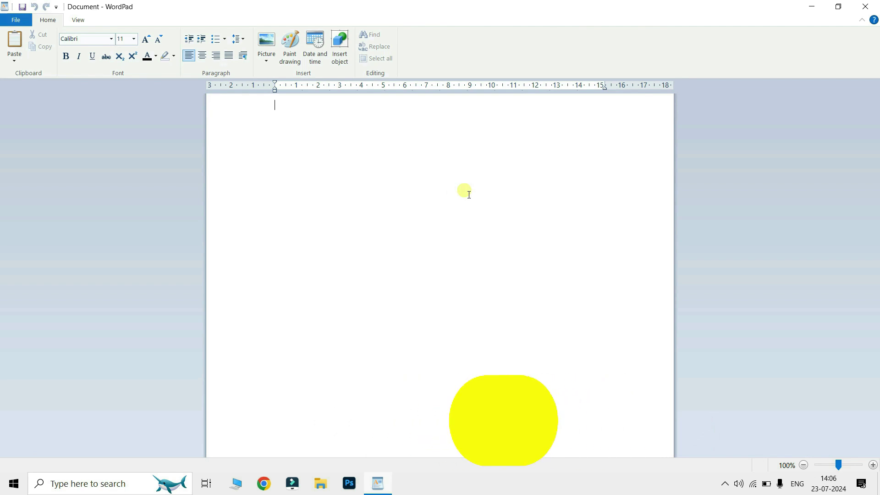
click(865, 6)
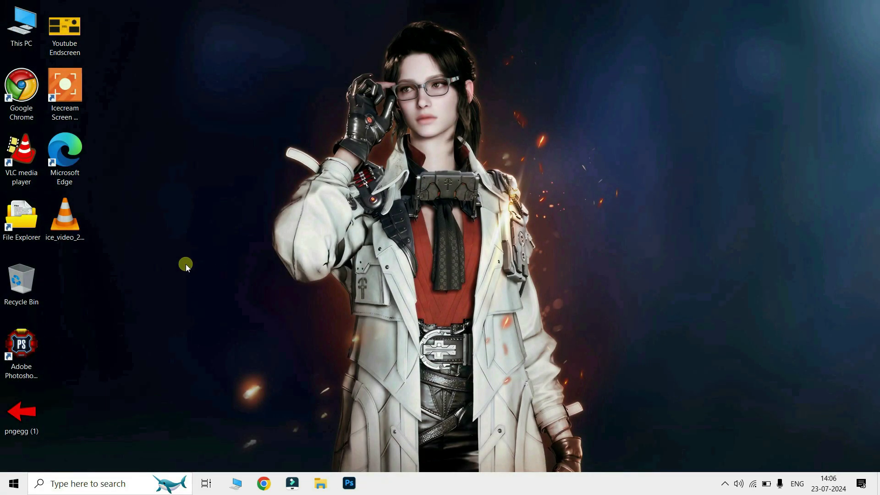
Open a blank WordPad document by executing write from the Run dialog
key(super+r)
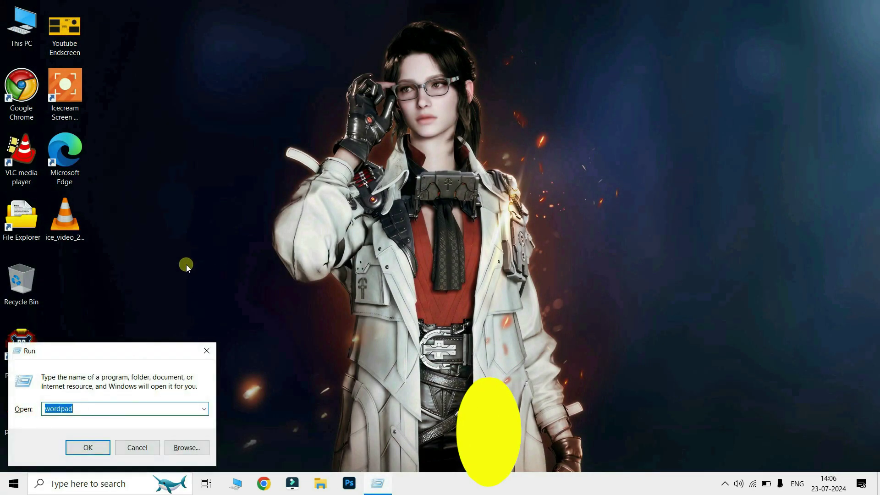
text(write)
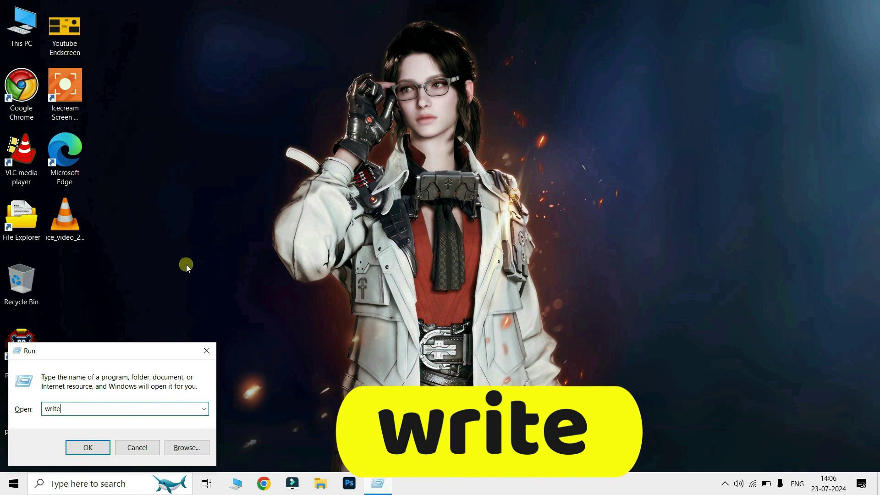
key(Return)
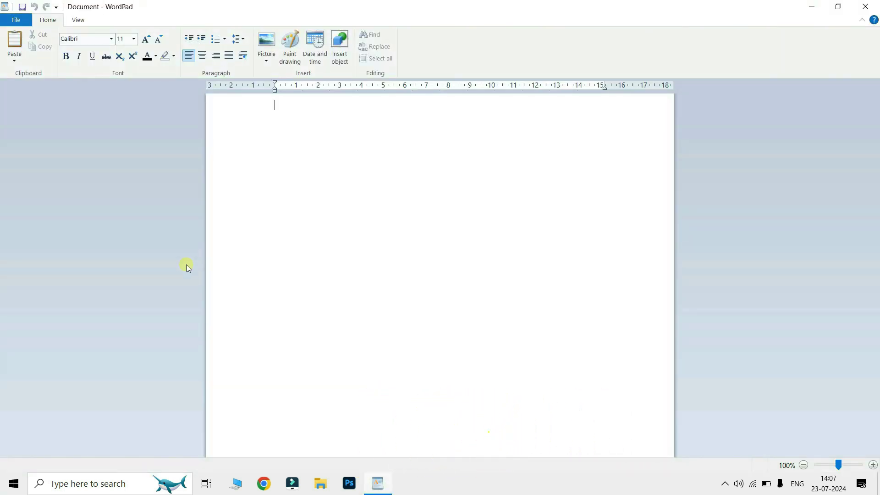
Paste the copied Wingdings symbol into the blank document and set its font size to 72
key(ctrl+v)
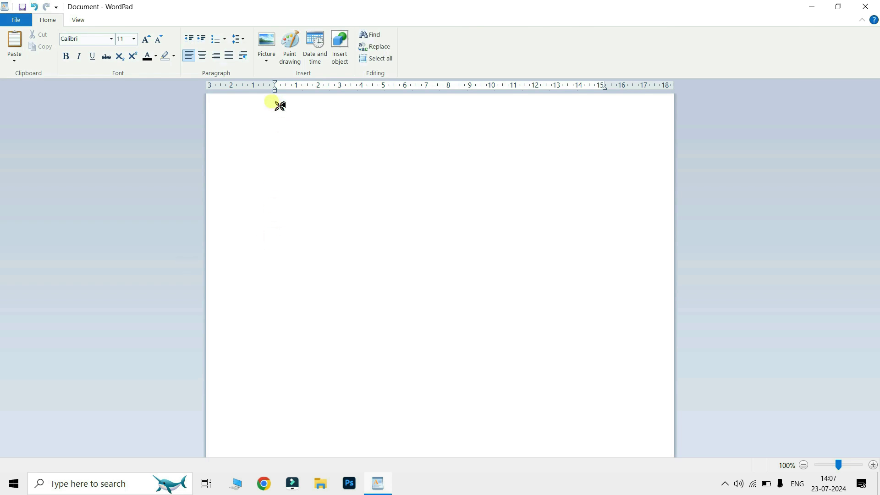
click(280, 107)
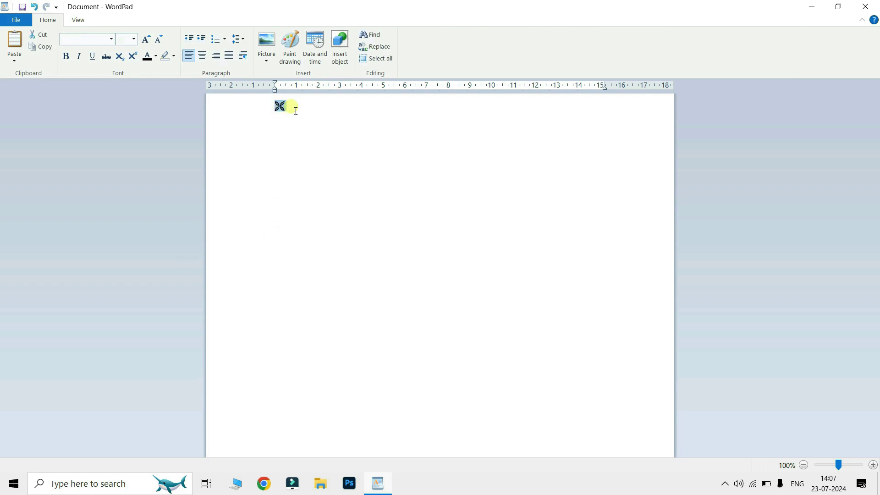
click(135, 40)
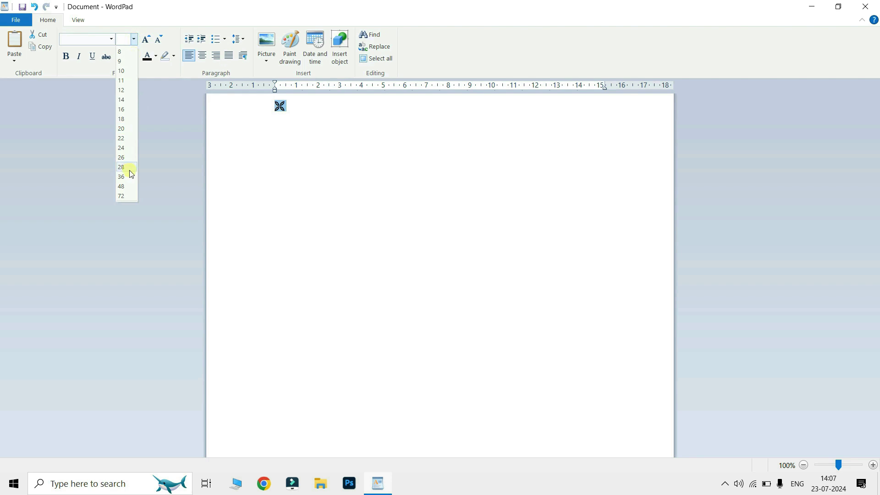
click(121, 196)
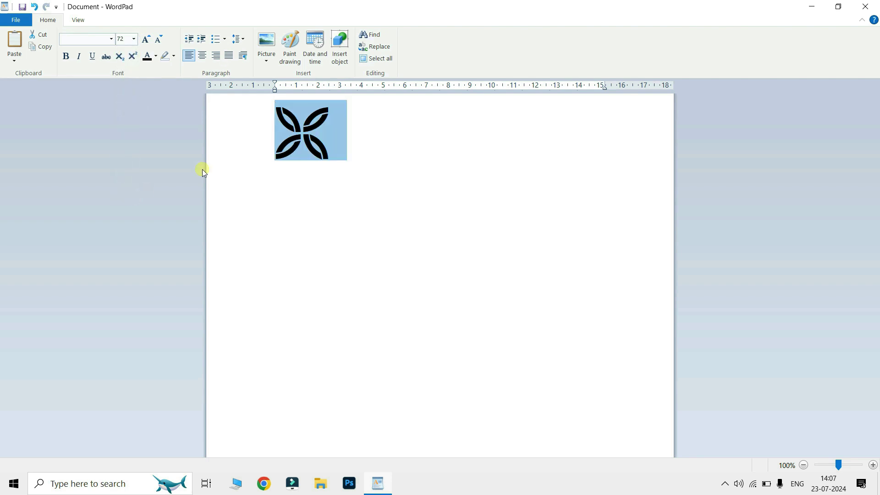
Change the text colour of the enlarged symbol to red
click(155, 56)
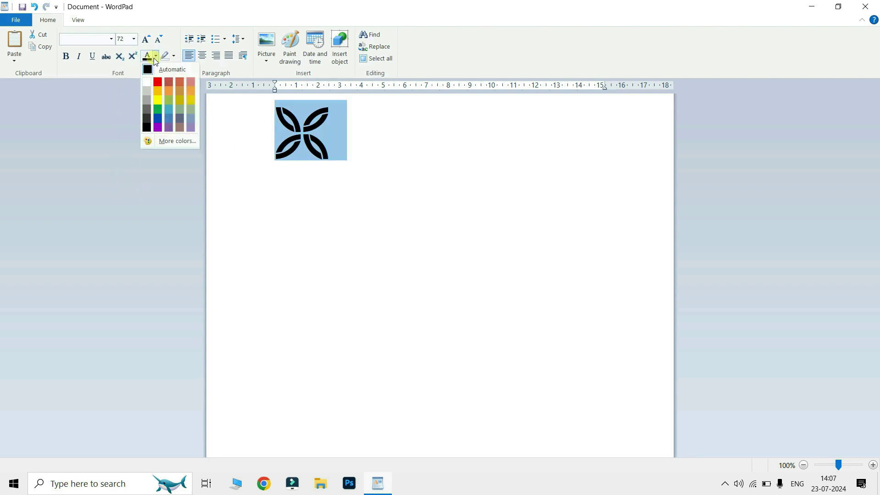
click(162, 84)
click(279, 155)
drag(290, 142, 354, 135)
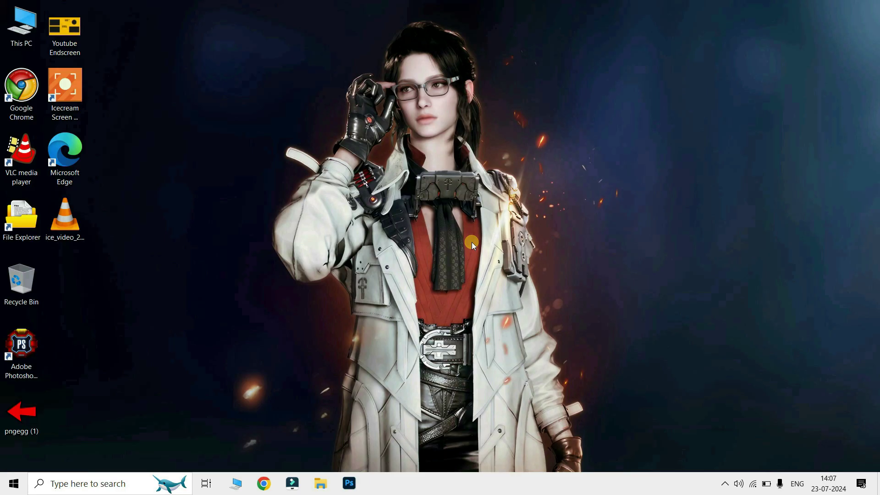
Open the Date and Time dialog by executing timedate.cpl from the Run dialog
key(super+r)
key(BackSpace)
text(ti)
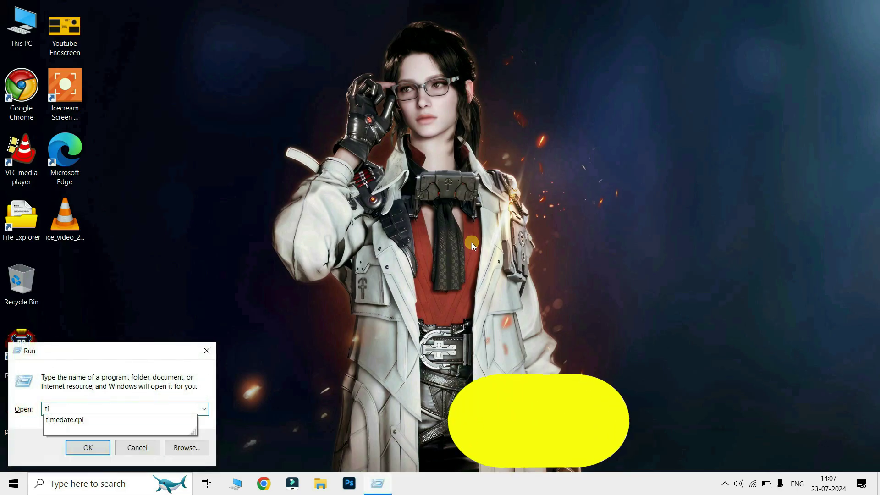
text(medate.)
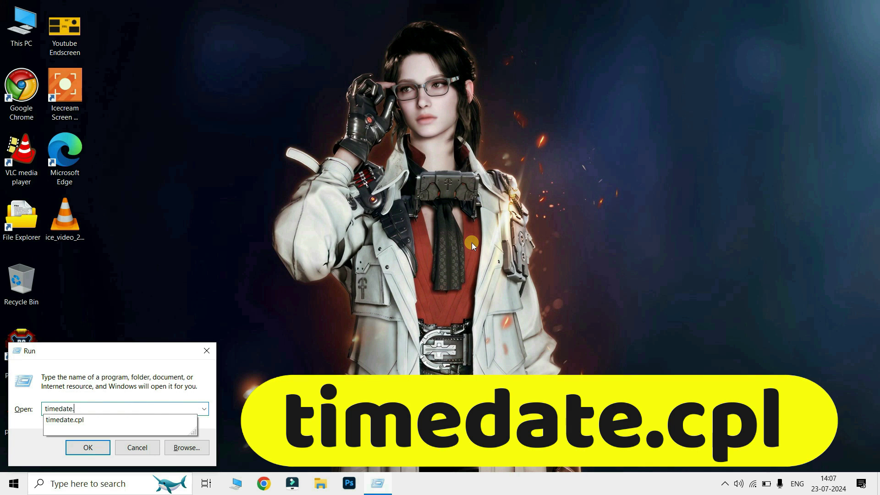
text(cpl)
key(Return)
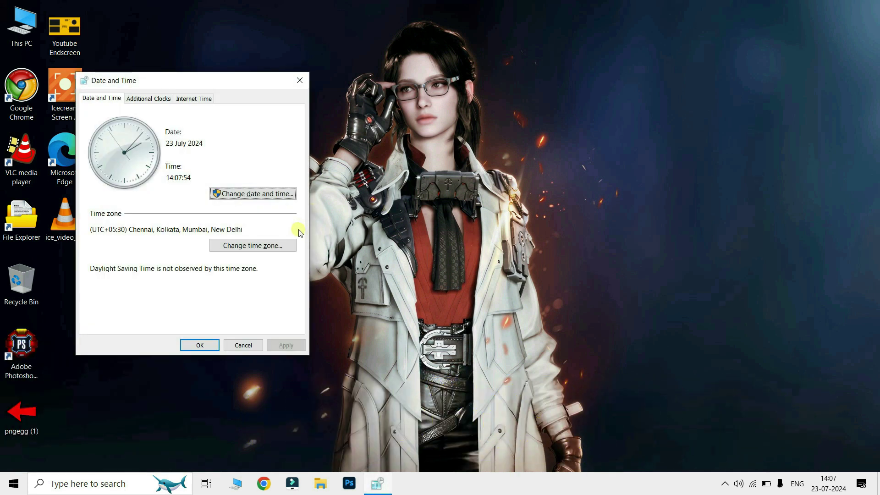
View the settings for changing the date and time, cancel them without changes, and close the Date and Time dialog
click(265, 198)
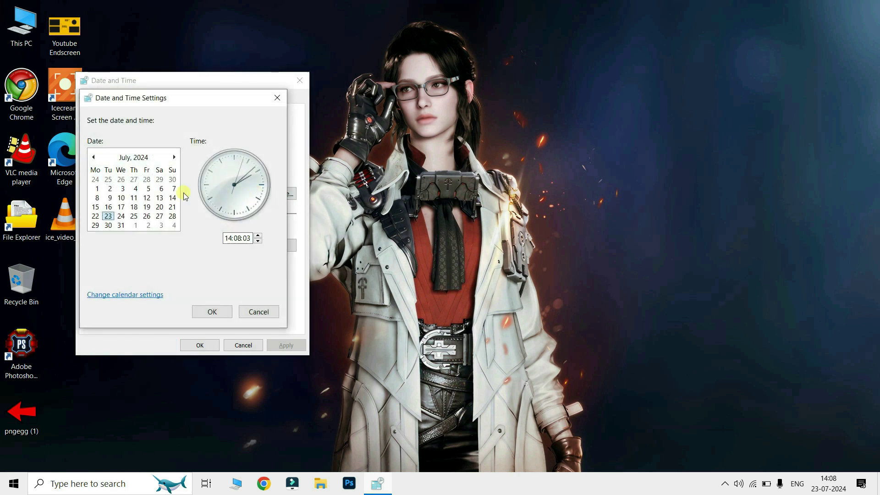
click(259, 312)
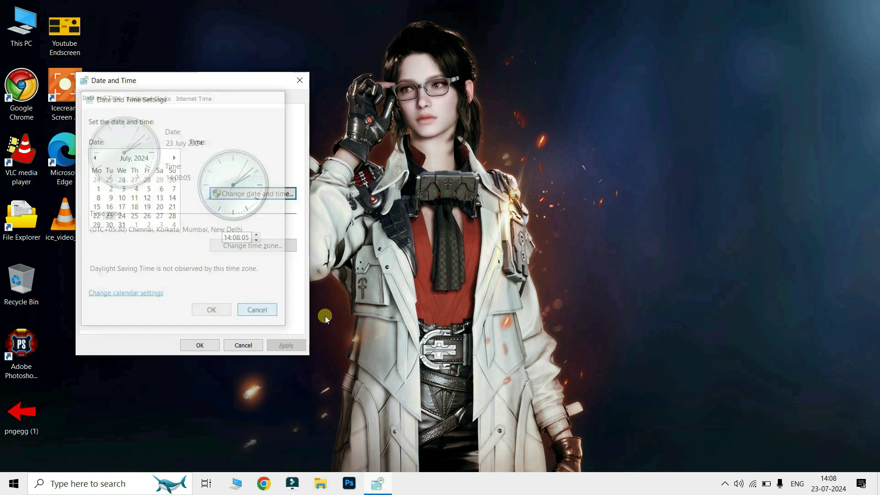
click(300, 81)
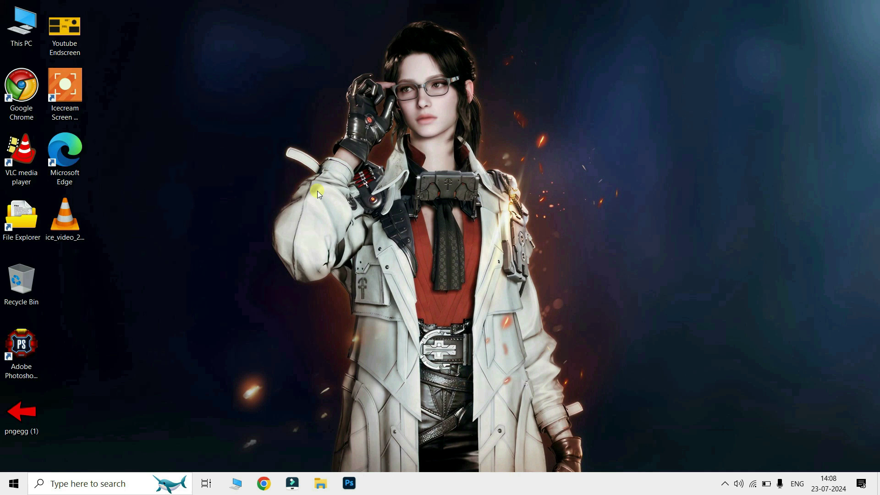
Check the Windows version information by executing winver from the Run dialog, and close the About Windows window
key(super+r)
text(w)
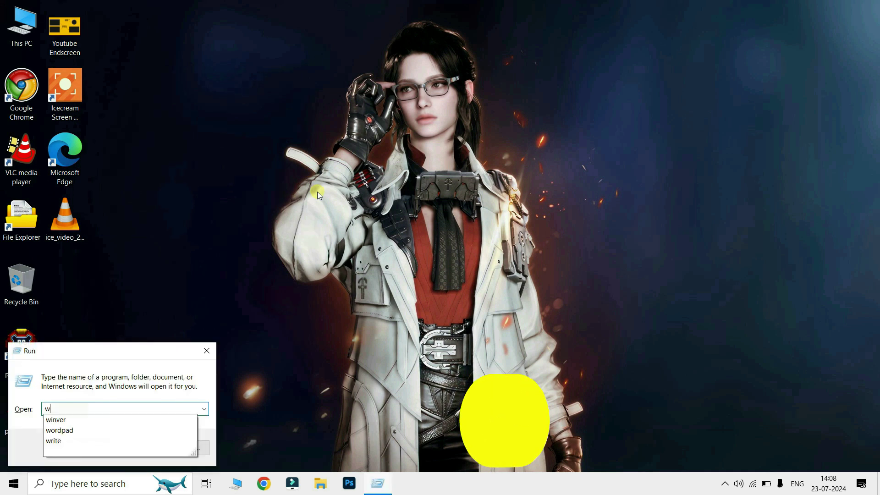
text(inver)
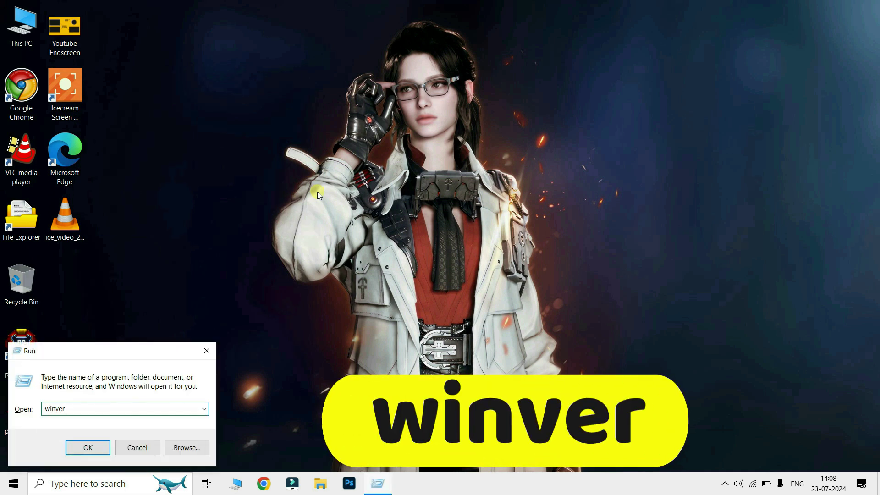
key(Return)
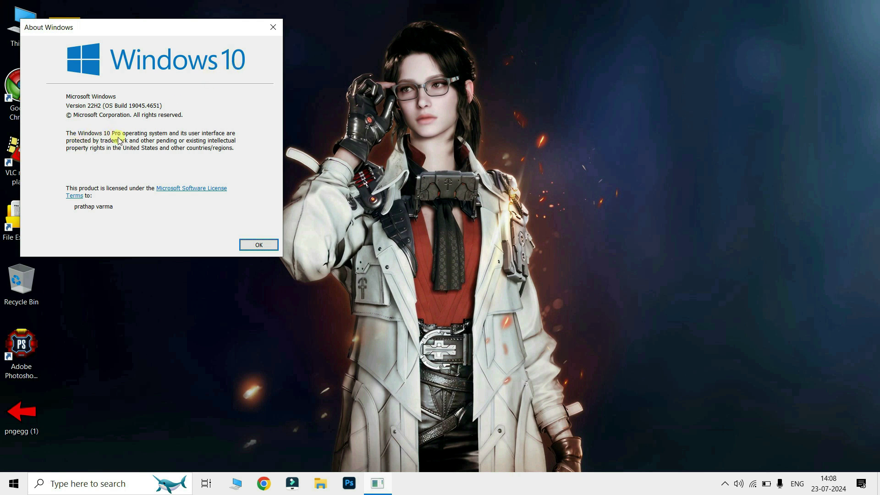
click(278, 29)
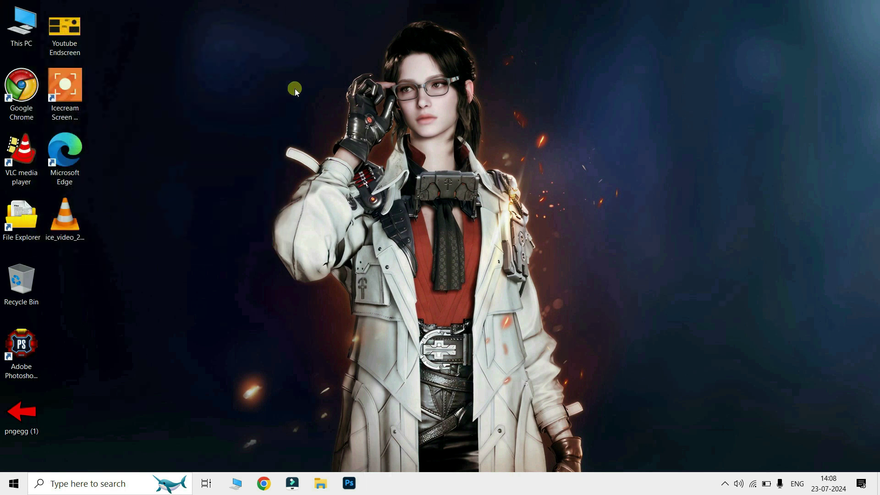
View the Windows activation settings by executing changepk from the Run dialog, and close Settings
key(super+r)
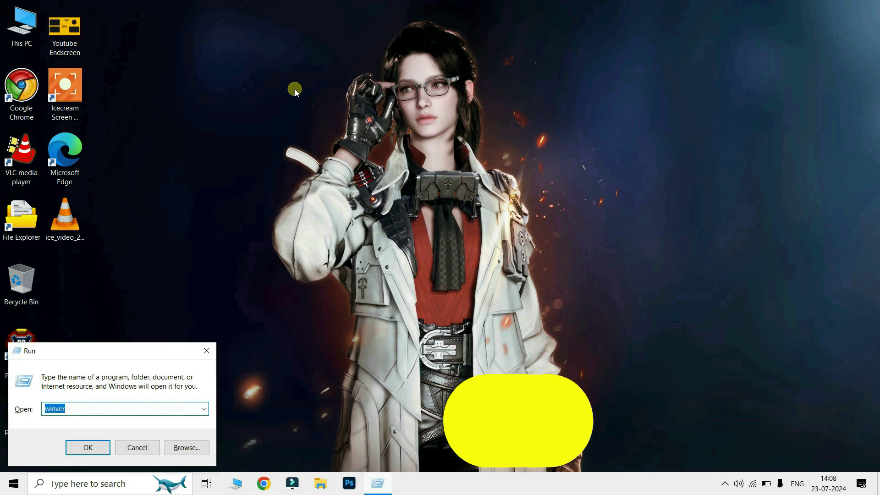
text(changepk)
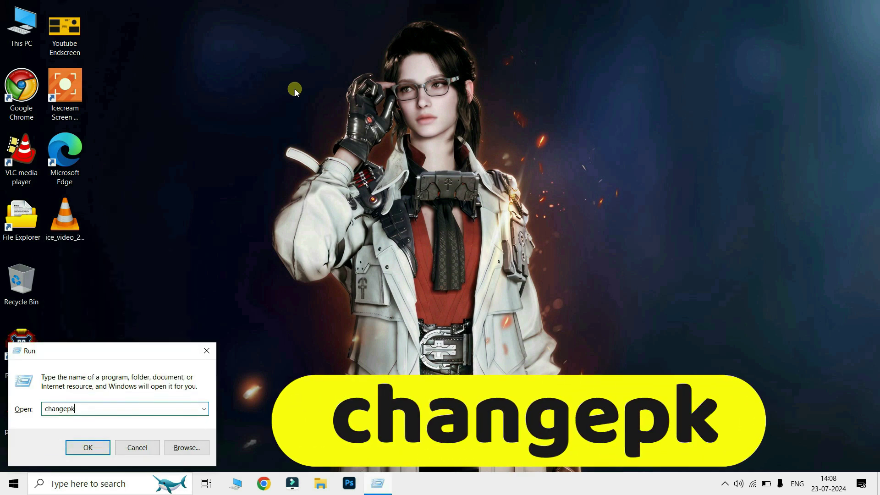
key(Return)
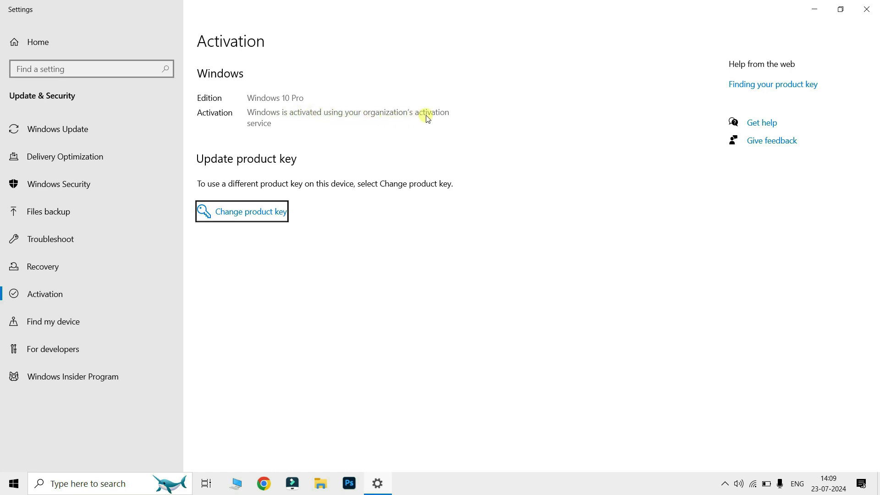
click(274, 131)
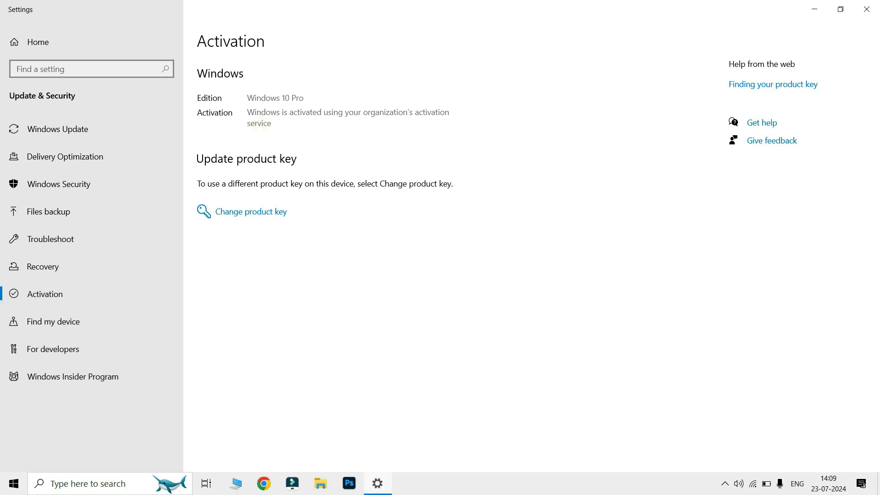
click(866, 9)
Launch the DirectX Diagnostic Tool by executing dxdiag from the Run dialog, view the render device details, and close it
key(super+r)
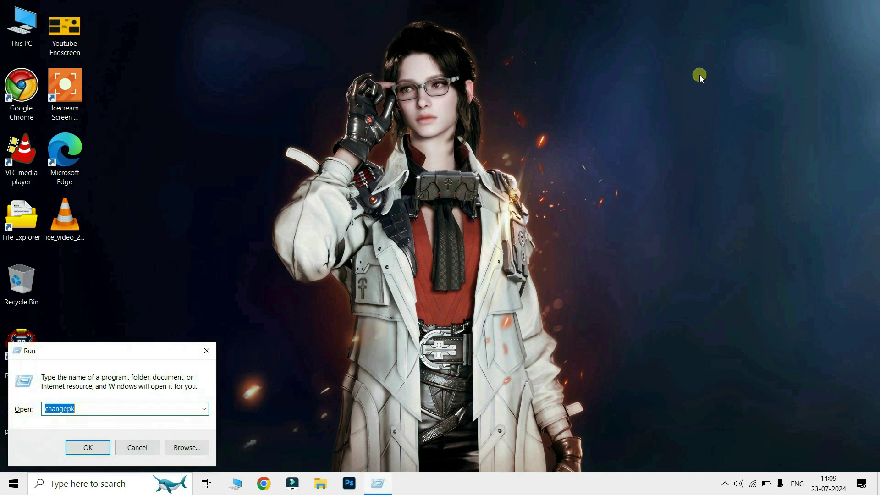
text(dxdiag)
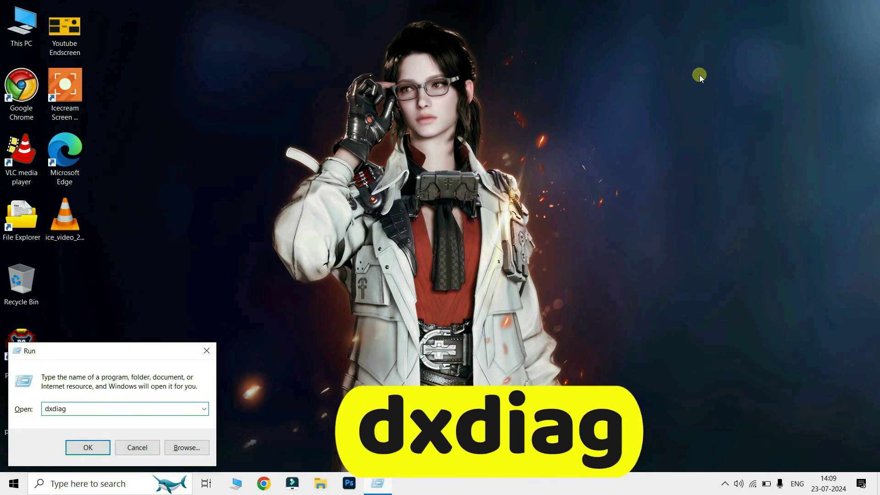
key(Return)
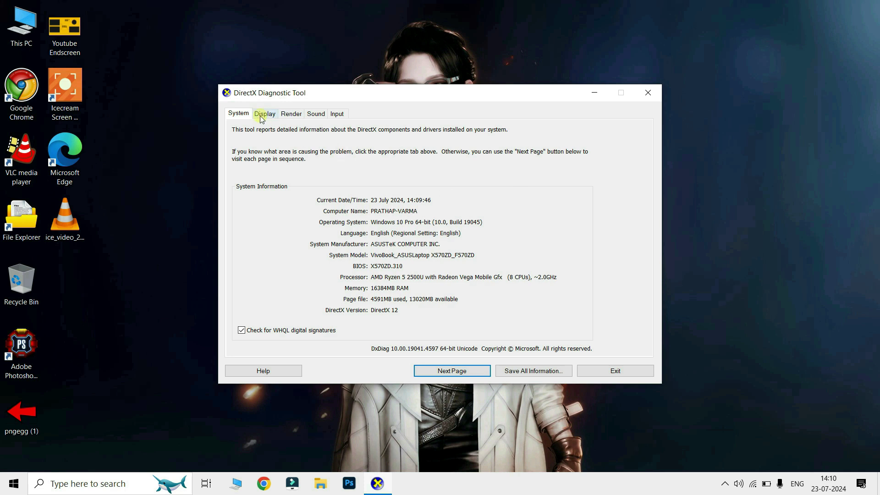
click(296, 114)
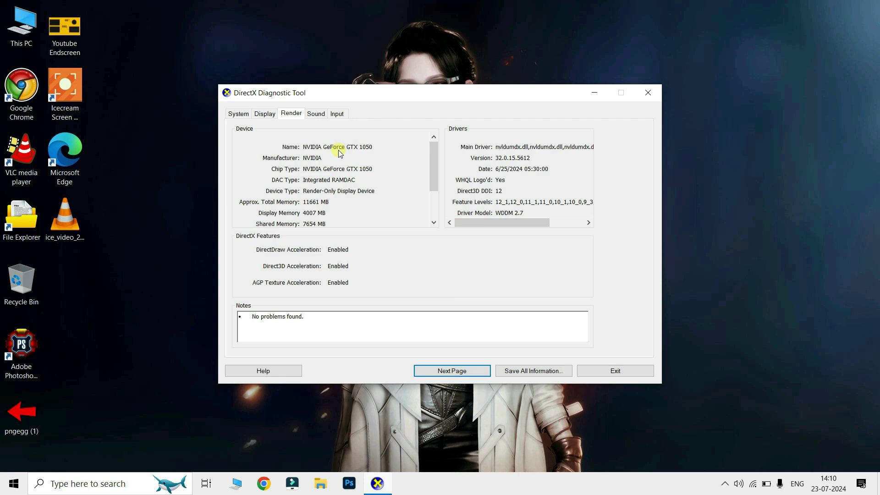
click(648, 92)
Launch Steps Recorder by executing psr from the Run dialog, move its window clear of the desktop icons, and start recording
key(super+r)
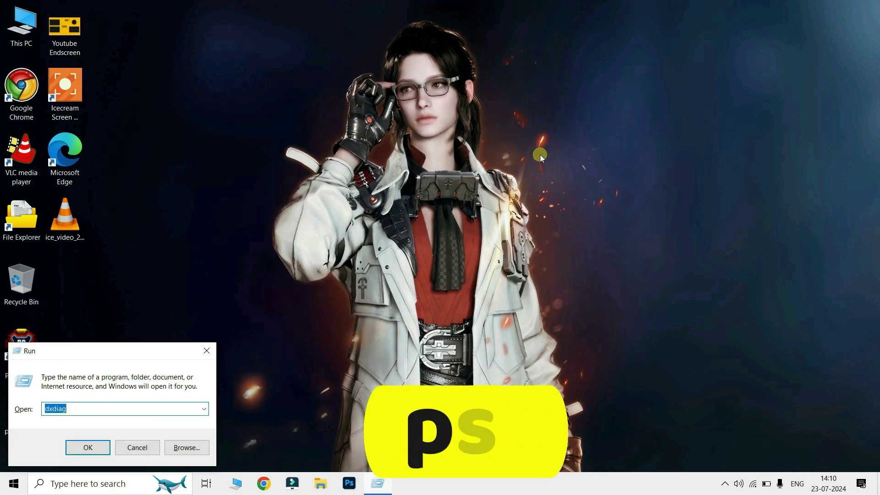
text(psr)
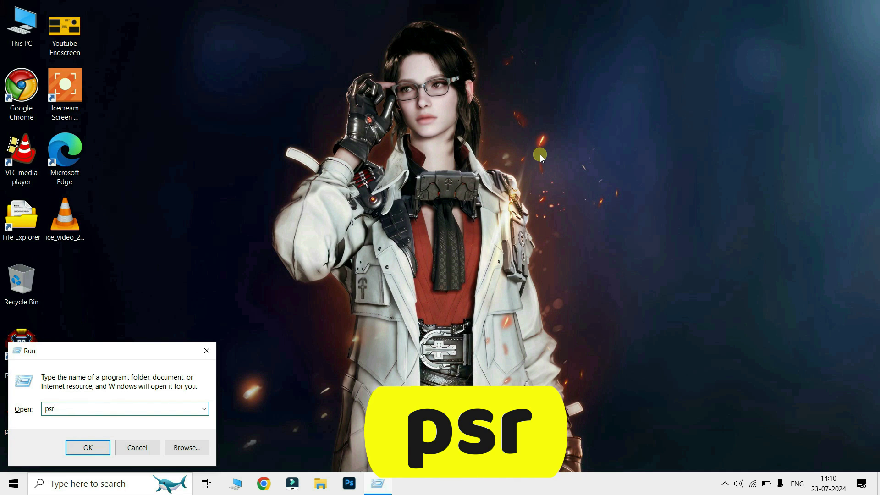
key(Return)
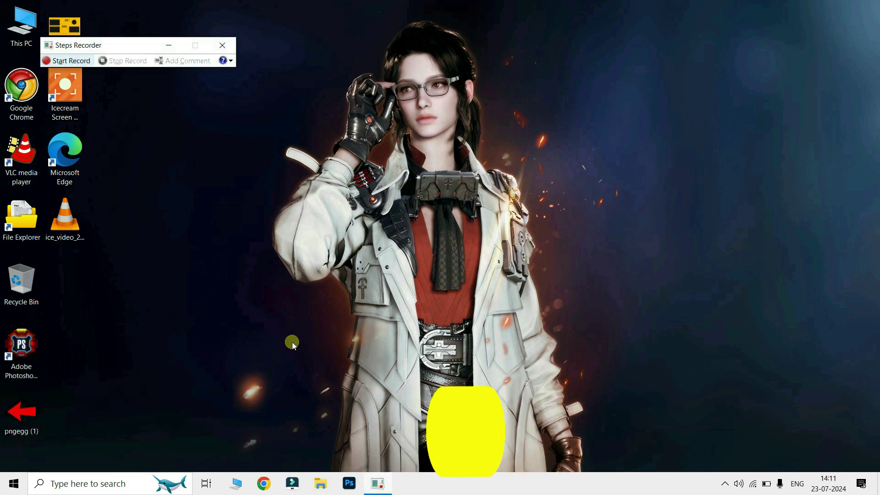
drag(137, 44, 373, 74)
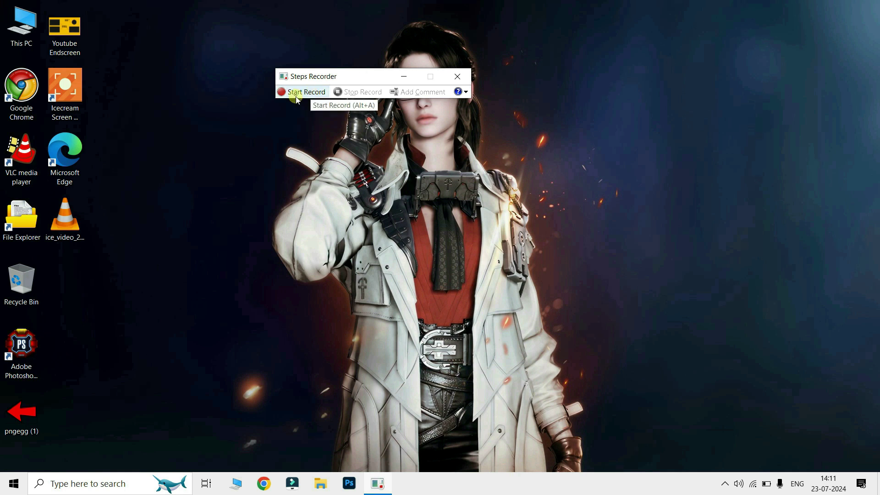
click(311, 93)
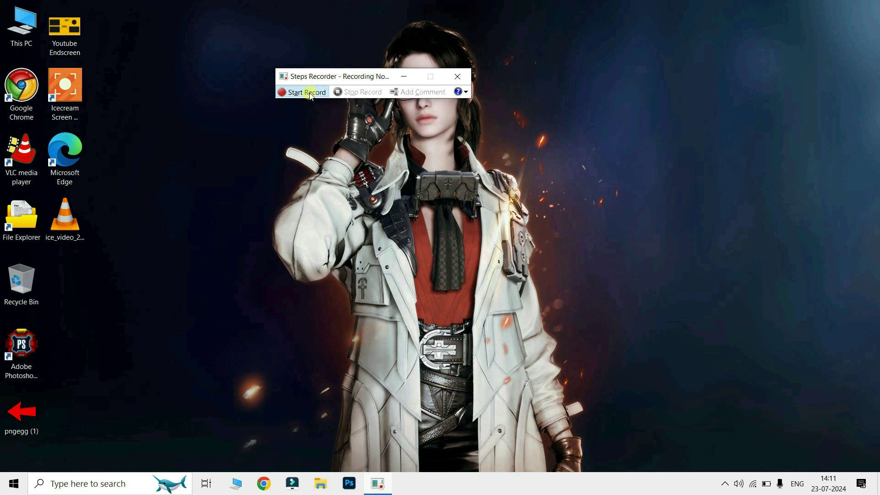
Record browsing the Songs (E:) drive to the Upload Used Files 7 folder and selecting the telugu quiz image, and stop the recording
double_click(16, 30)
double_click(475, 198)
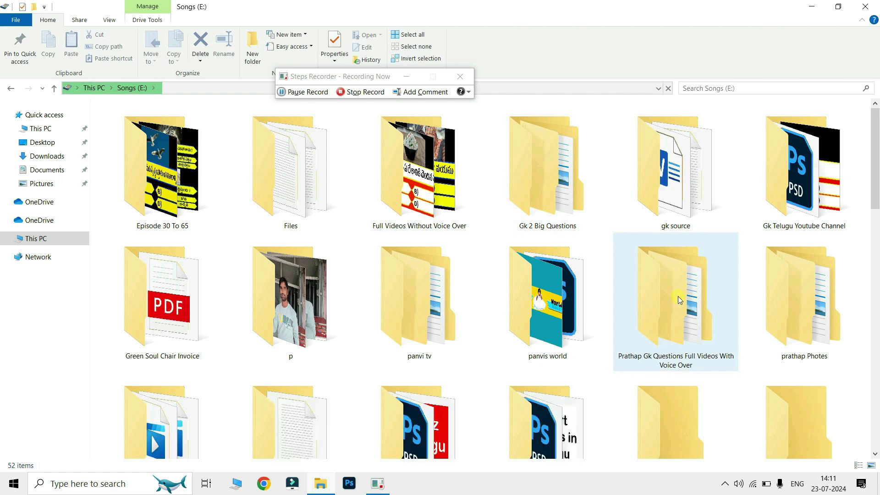
click(682, 299)
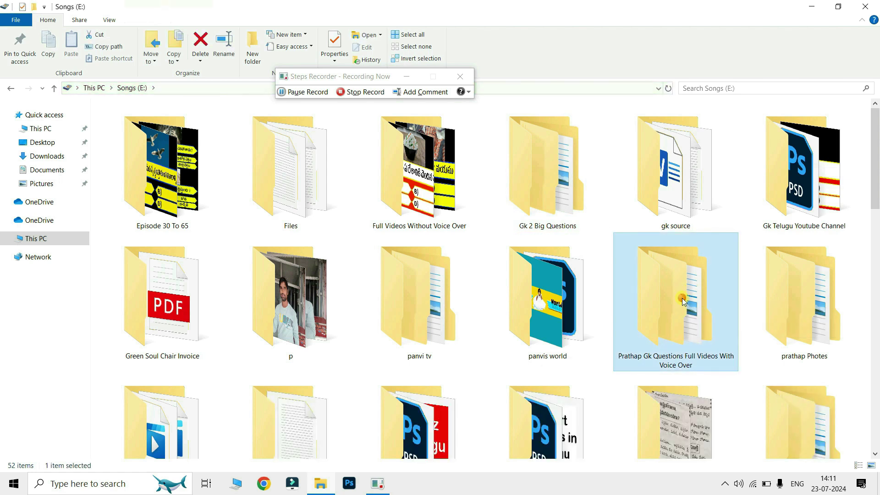
double_click(681, 299)
click(163, 248)
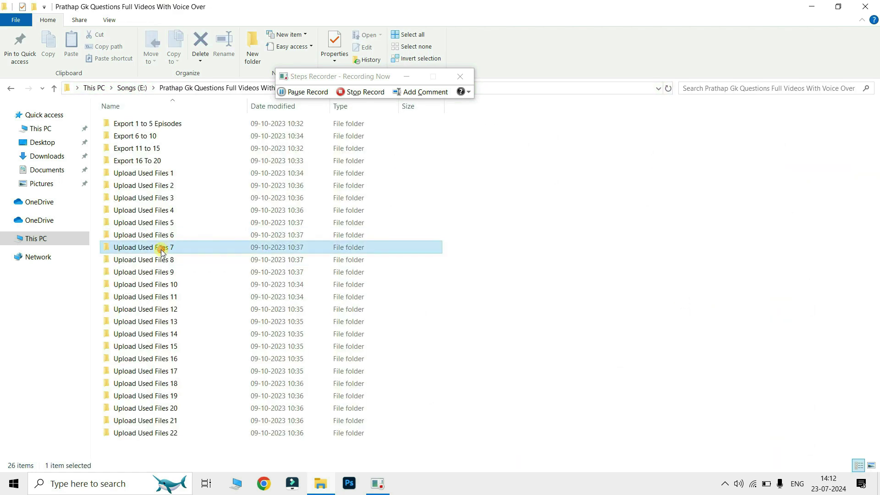
double_click(162, 249)
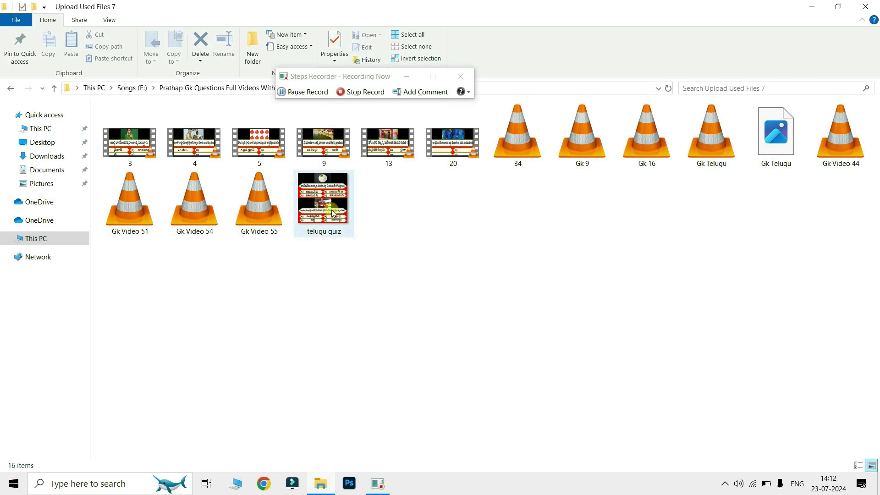
click(337, 202)
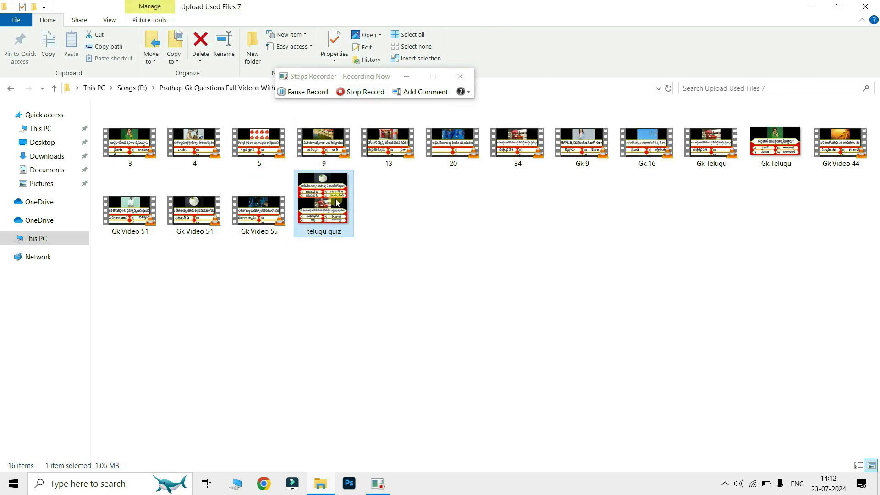
click(361, 92)
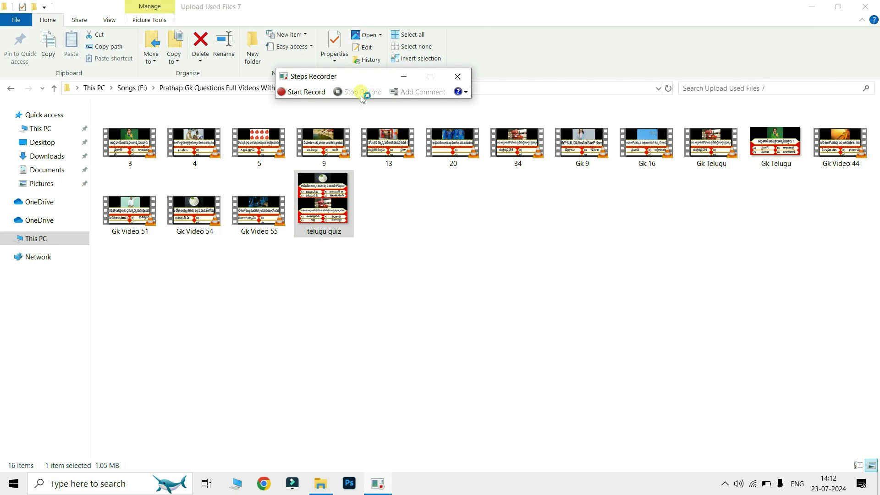
Review the recorded steps and their screenshots in the Steps Recorder report, through to the Additional Details section
scroll(353, 131, down, 1)
scroll(354, 131, up, 1)
scroll(354, 131, down, 6)
scroll(228, 206, up, 3)
scroll(229, 204, down, 7)
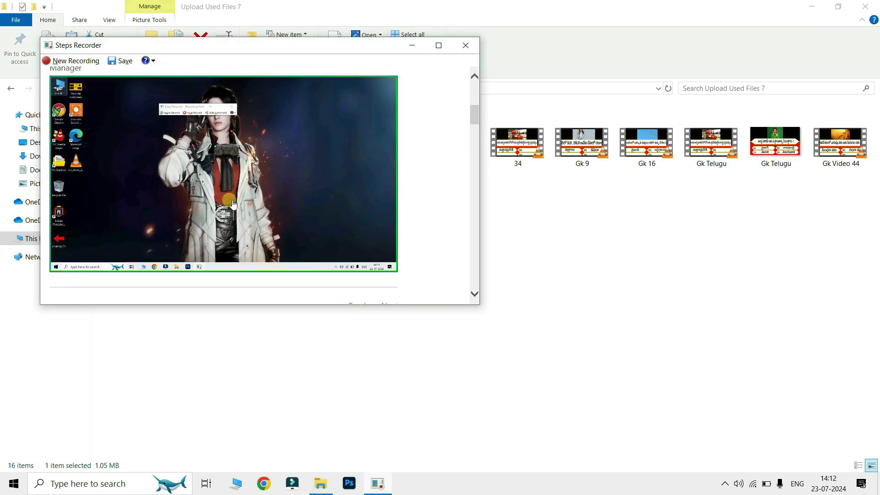
scroll(231, 202, down, 5)
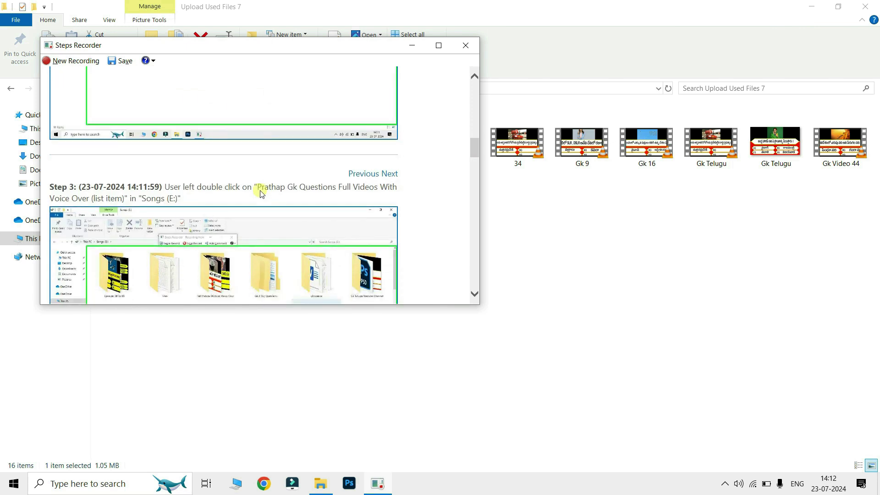
scroll(253, 212, down, 6)
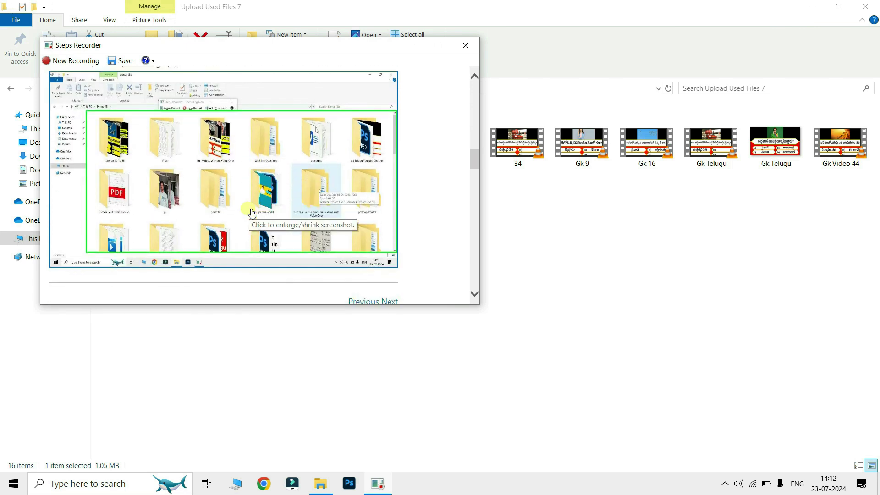
scroll(251, 212, down, 5)
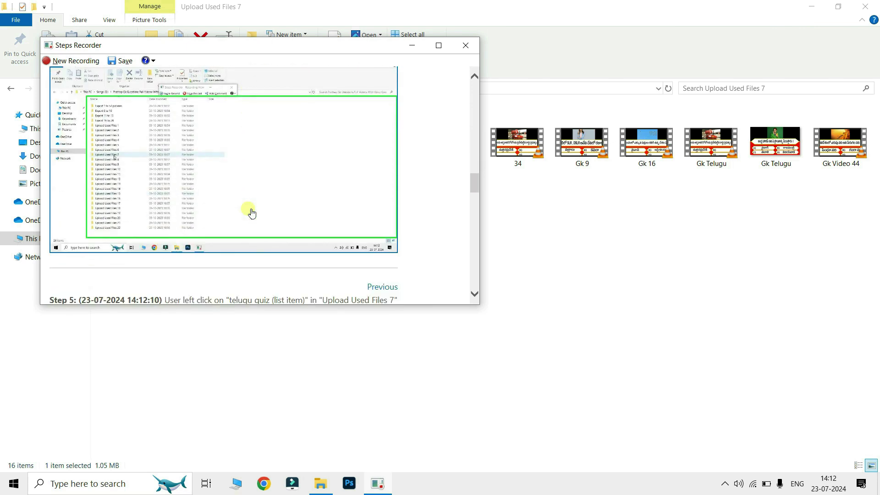
scroll(202, 165, down, 8)
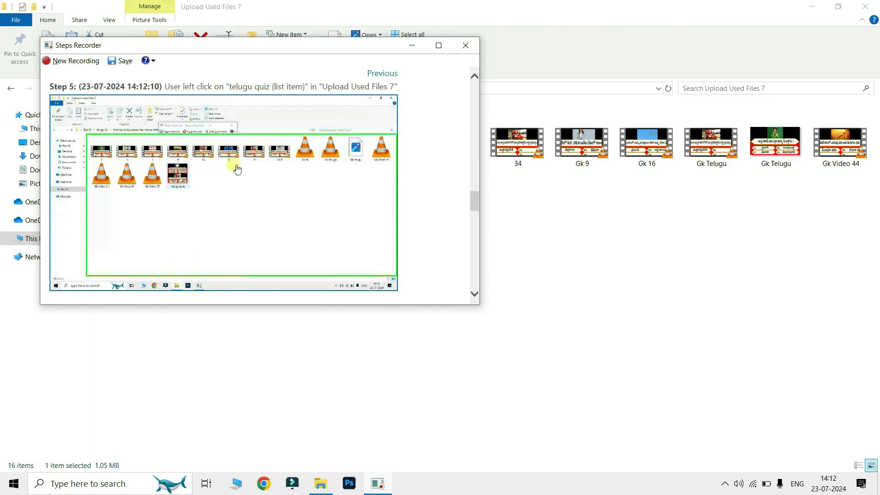
scroll(232, 209, down, 8)
scroll(398, 152, up, 8)
scroll(398, 152, down, 6)
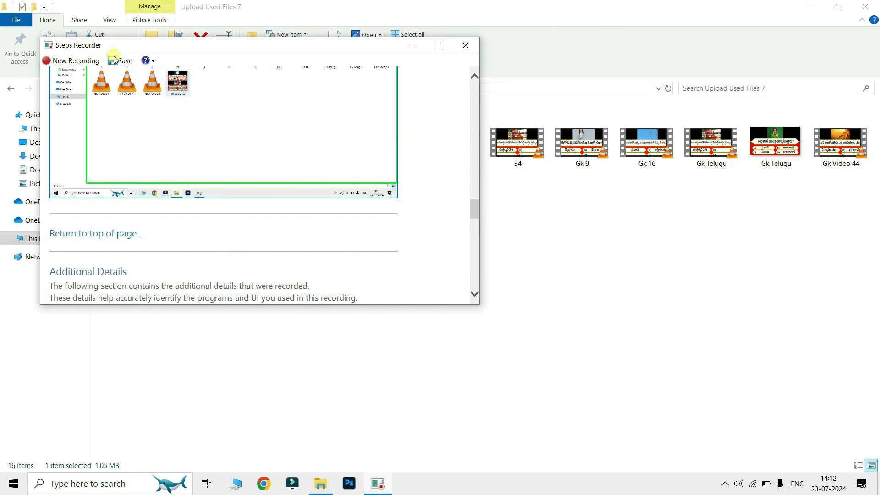
scroll(119, 62, up, 4)
Open the save dialog for the recorded steps, cancel it, and close Steps Recorder without saving
click(124, 61)
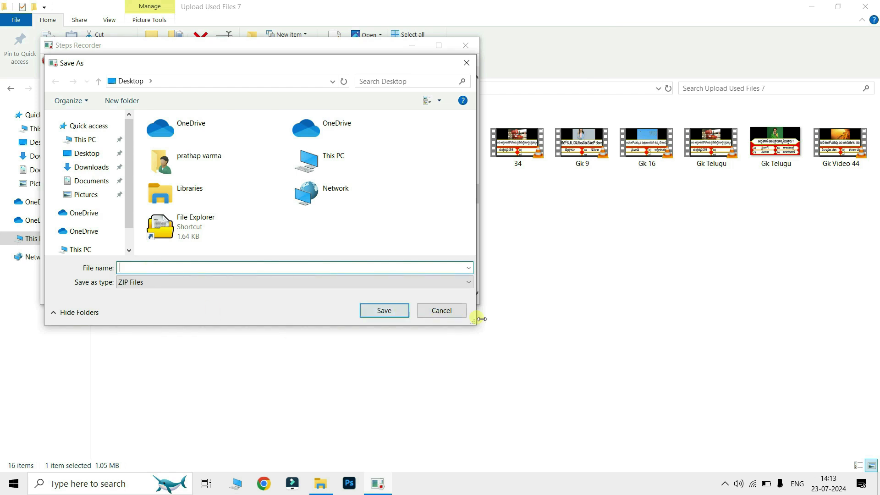
click(464, 311)
click(465, 45)
click(499, 288)
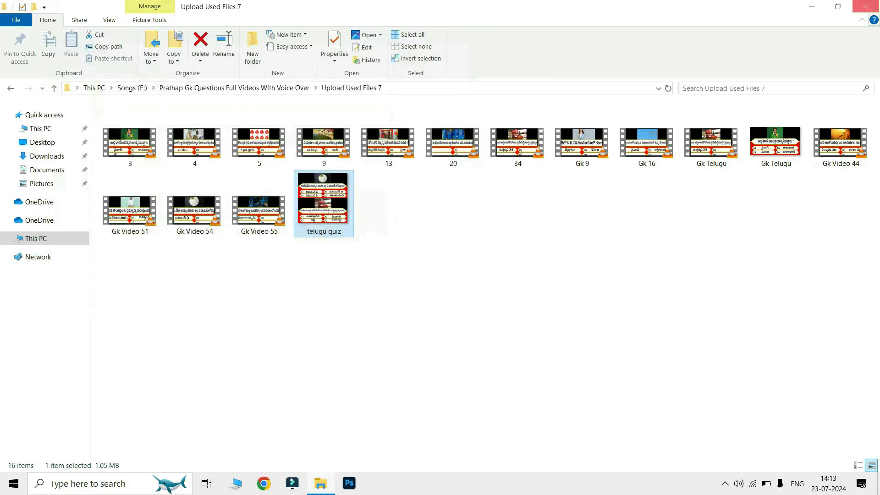